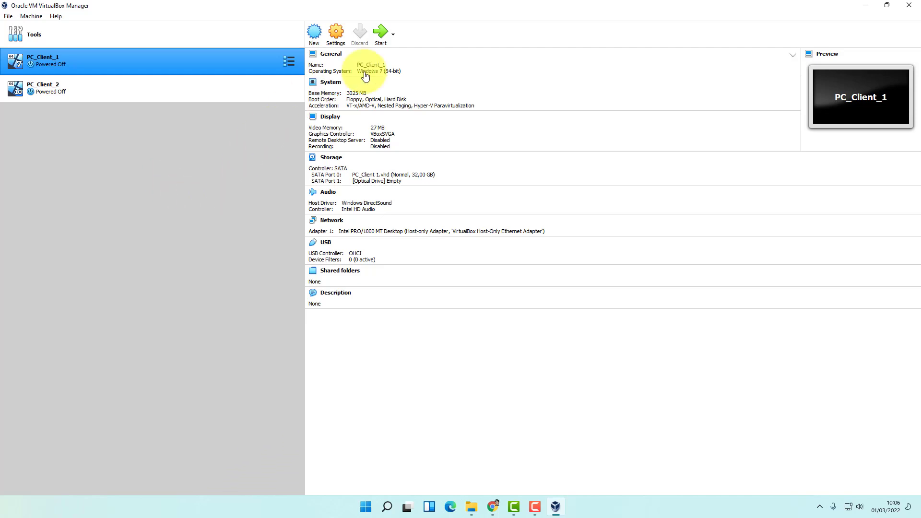
Start a new machine named PC_Client_3 with type Linux and version Debian (64-bit)
click(315, 34)
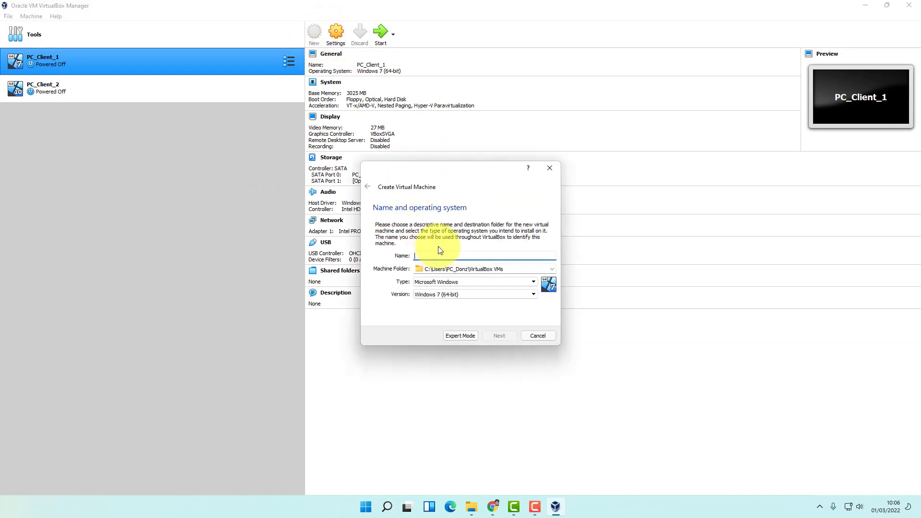
text(PC_Client3)
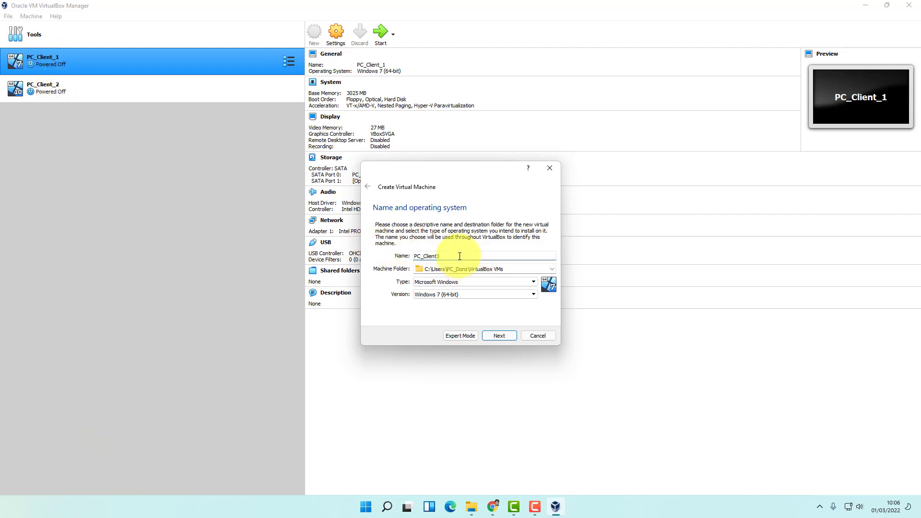
key(BackSpace)
text(3)
click(472, 282)
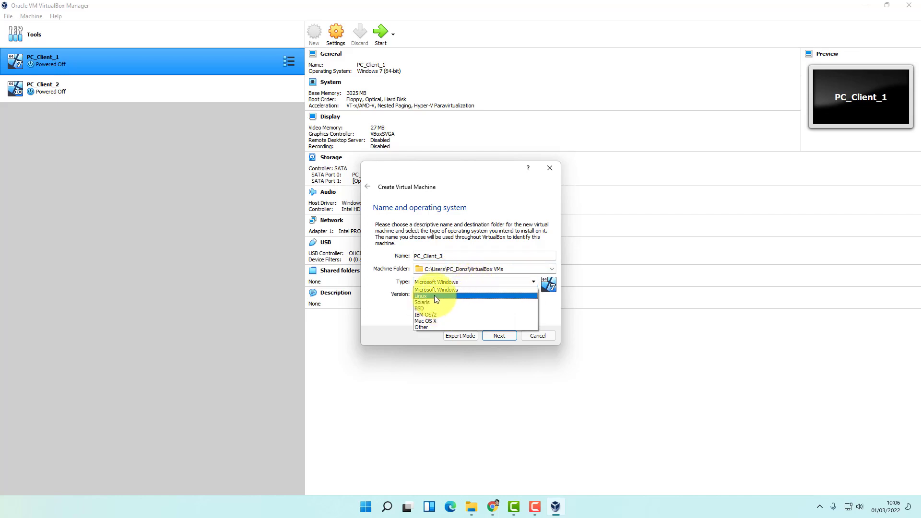
click(434, 296)
click(532, 295)
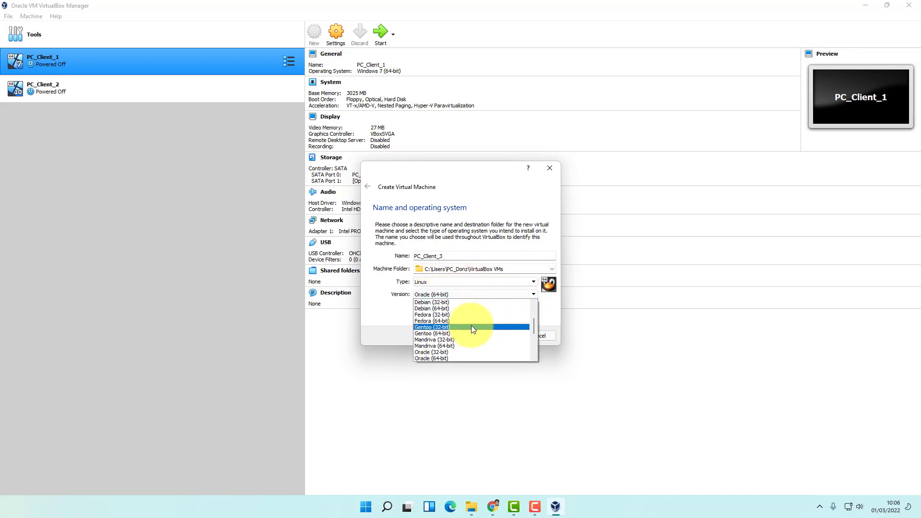
click(456, 310)
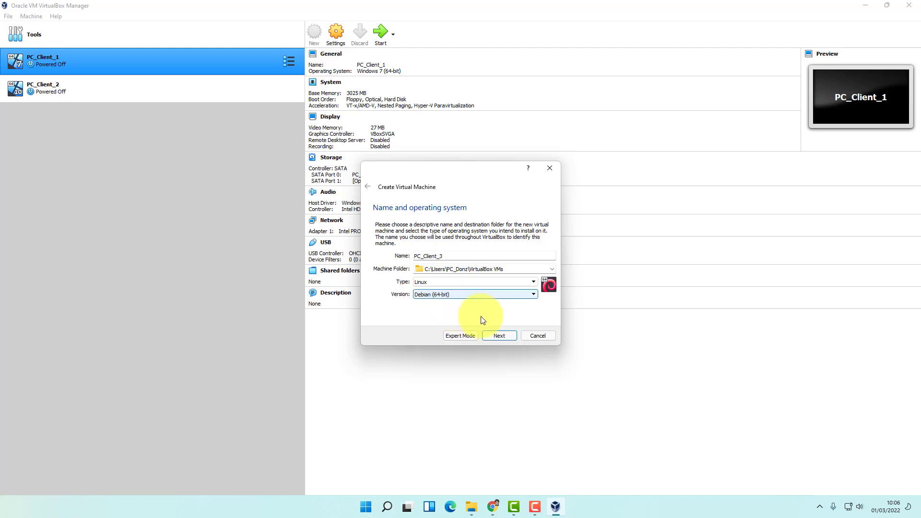
Give the machine 2827 MB of memory
click(498, 336)
drag(398, 258, 424, 258)
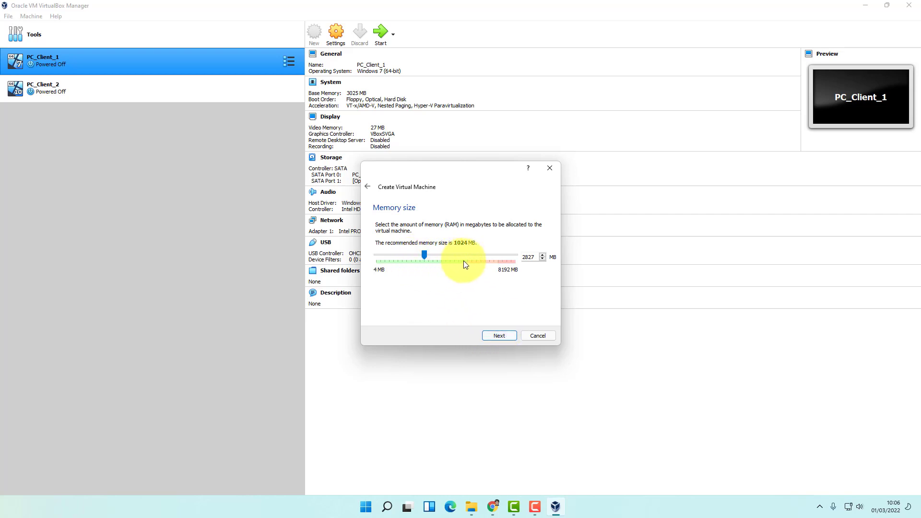
click(506, 336)
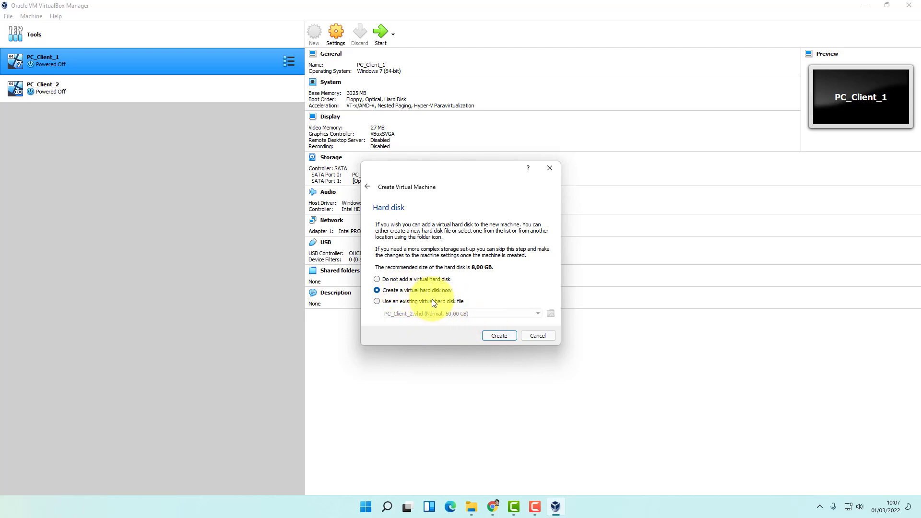
Create a dynamically allocated 8,00 GB VHD hard disk for PC_Client_3
click(499, 336)
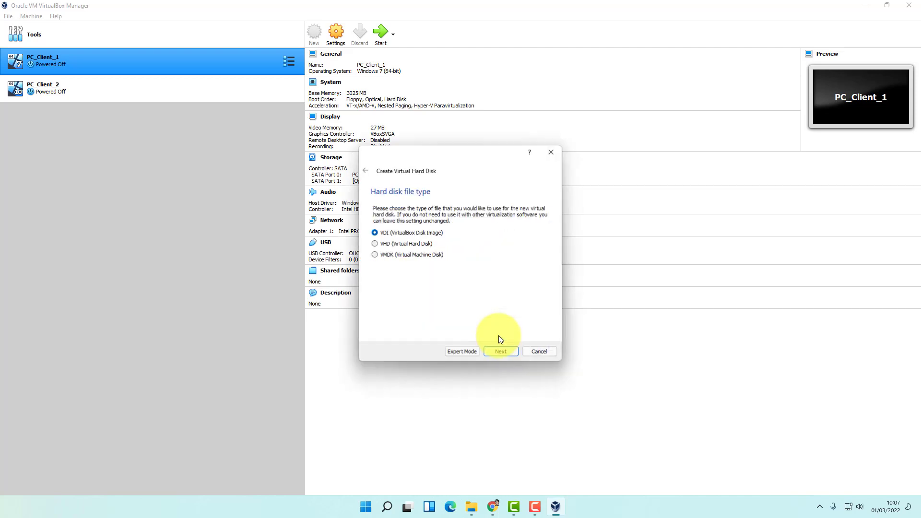
click(392, 244)
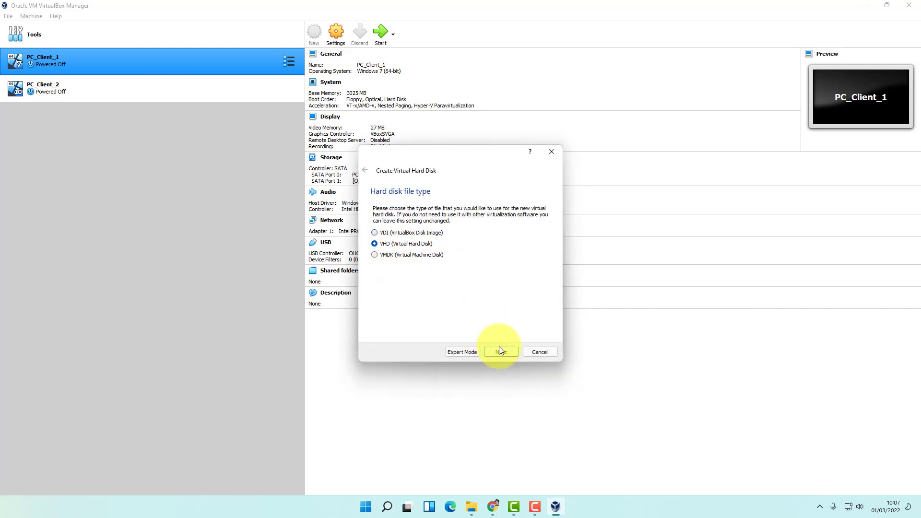
click(501, 351)
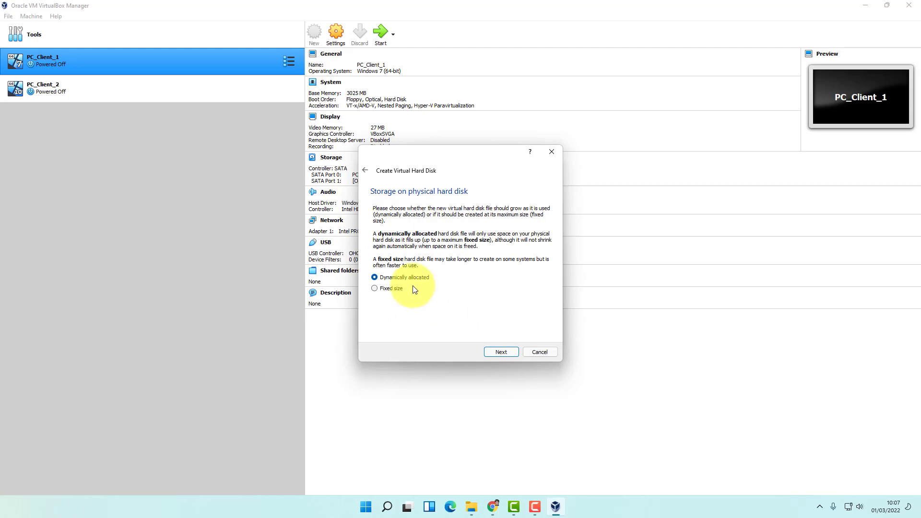
click(502, 353)
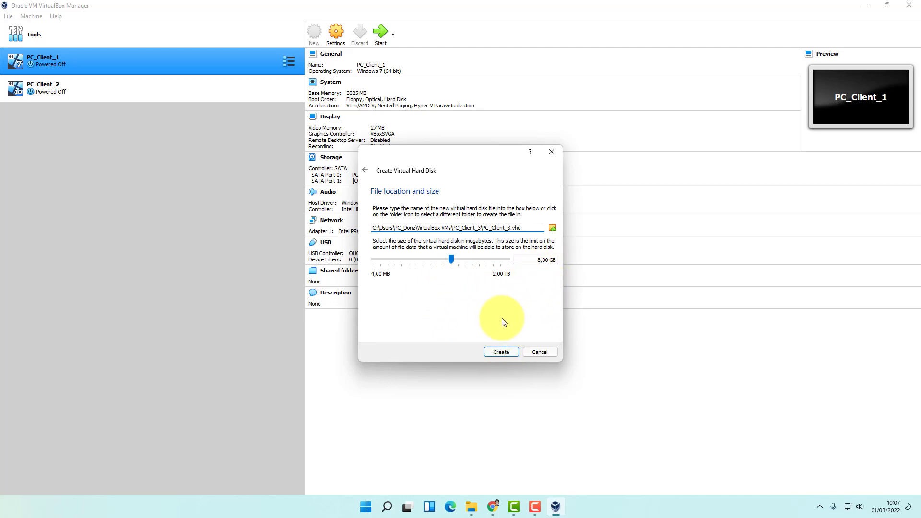
click(507, 349)
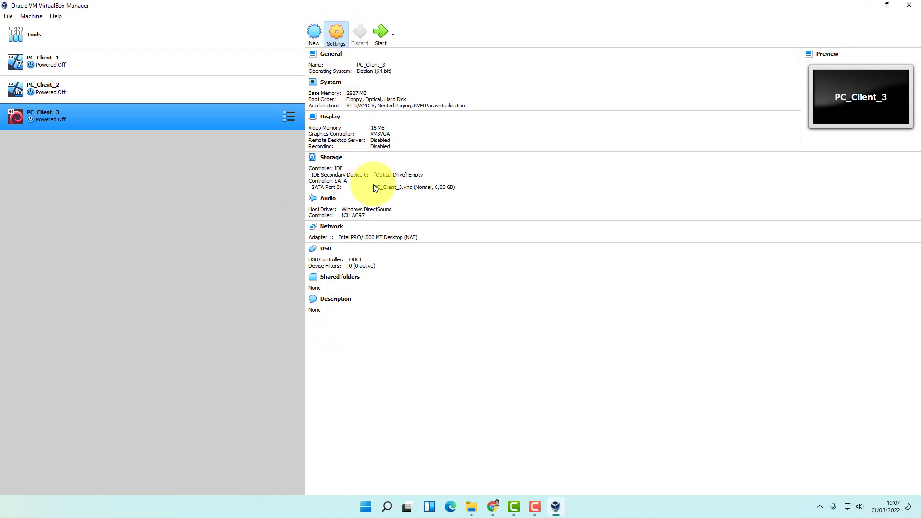
In PC_Client_3's settings, review the network adapter, then pick a disk file for the empty optical drive
click(338, 223)
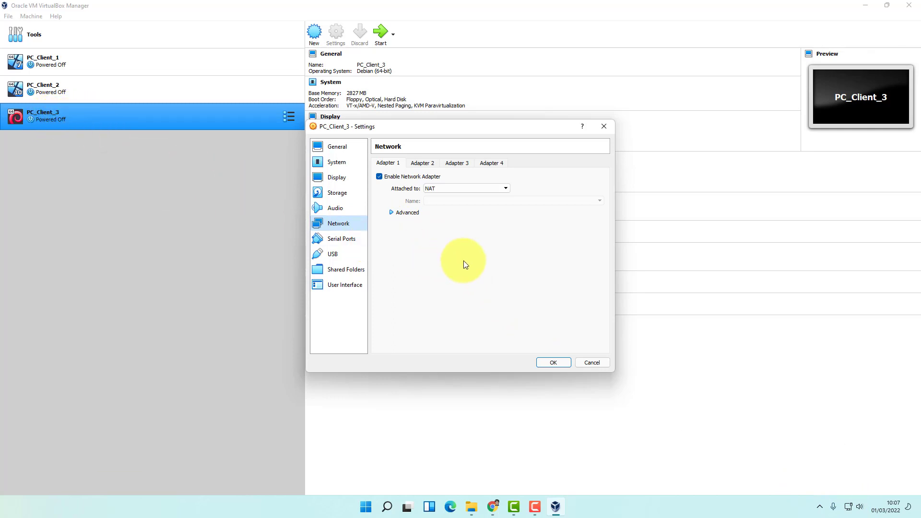
click(338, 192)
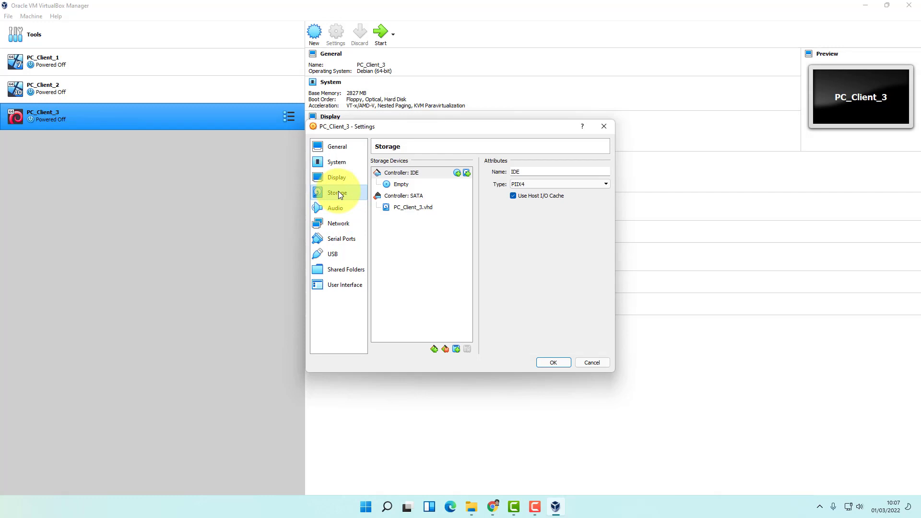
click(399, 185)
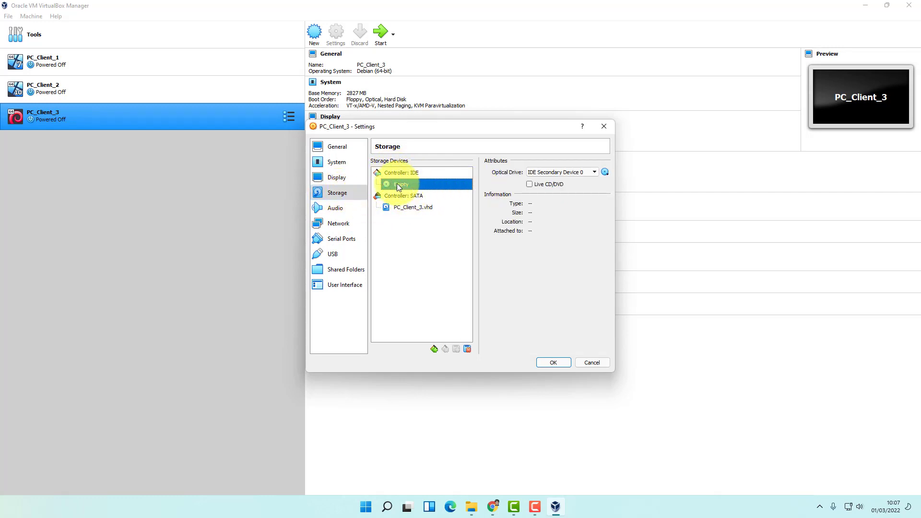
click(606, 172)
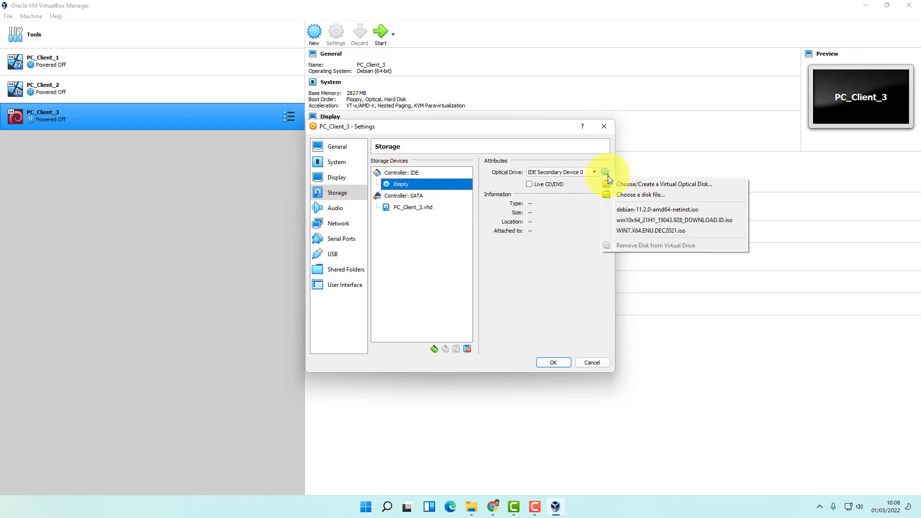
click(631, 195)
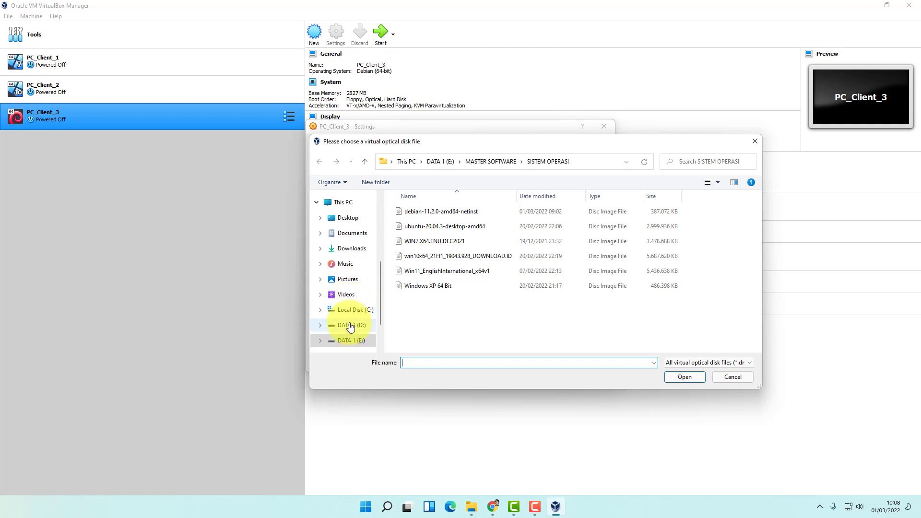
Load debian-11.2.0-amd64-netinst from E:\MASTER SOFTWARE\SISTEM OPERASI and save the storage settings
click(351, 341)
scroll(440, 326, down, 1)
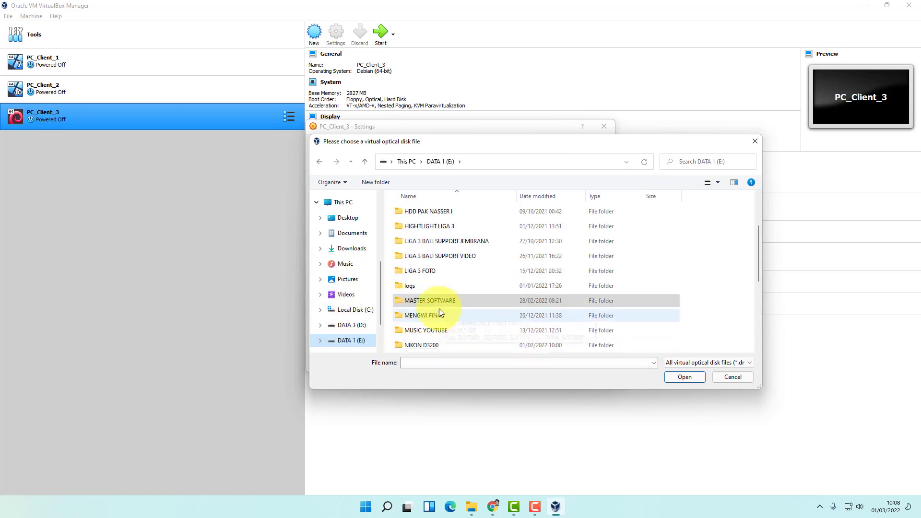
double_click(442, 300)
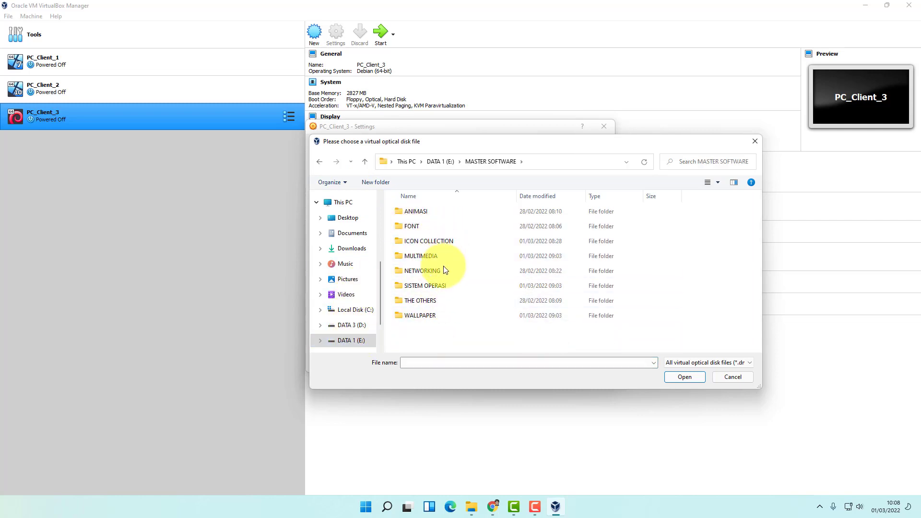
double_click(433, 286)
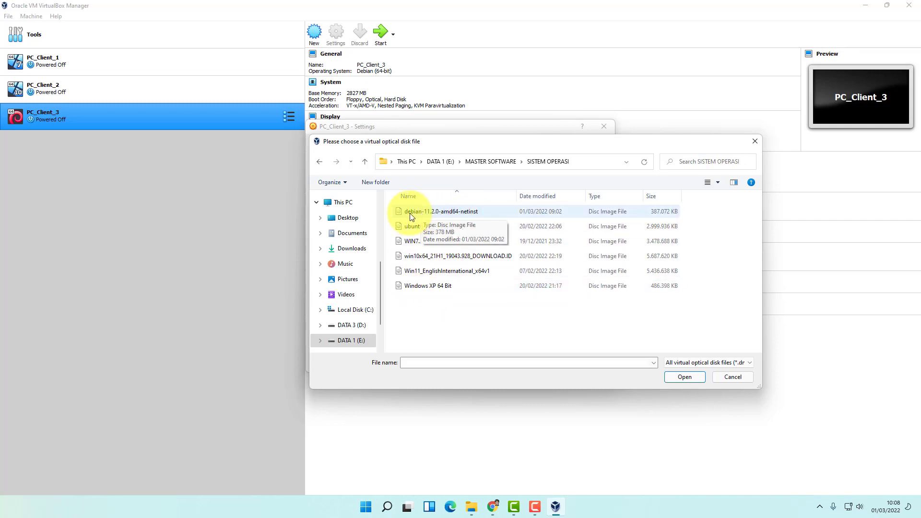
click(424, 215)
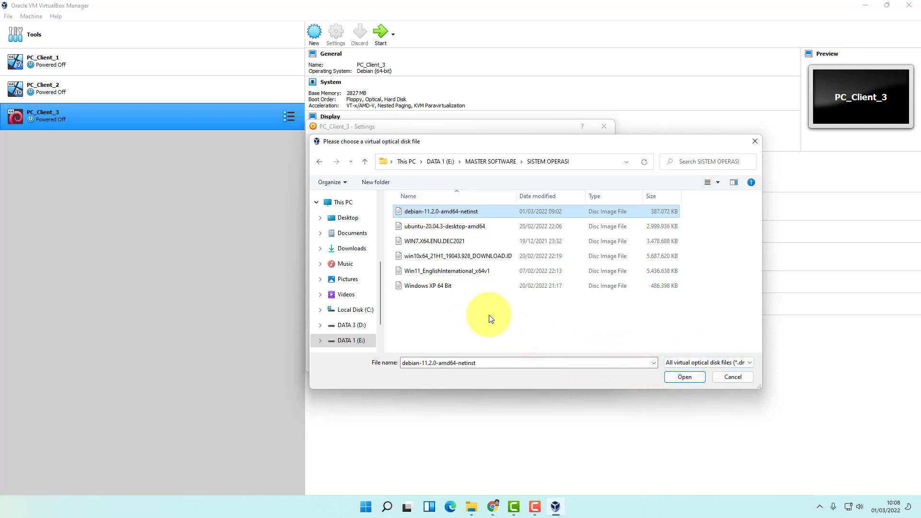
click(683, 379)
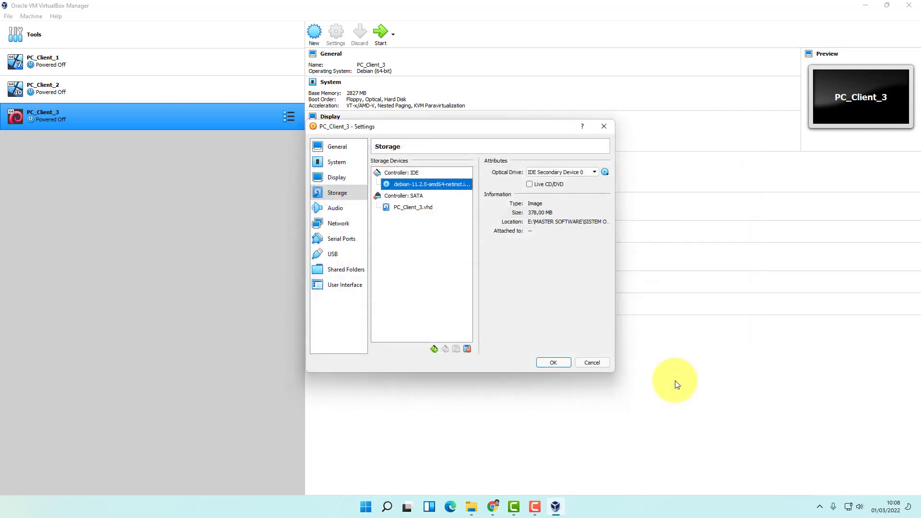
click(553, 362)
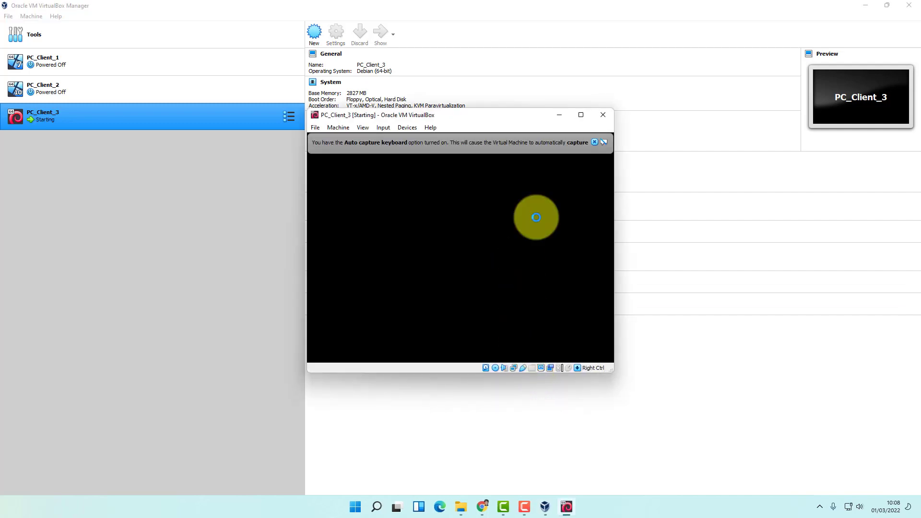
Dismiss the keyboard capture notice, then enlarge and reposition the VM window
click(595, 143)
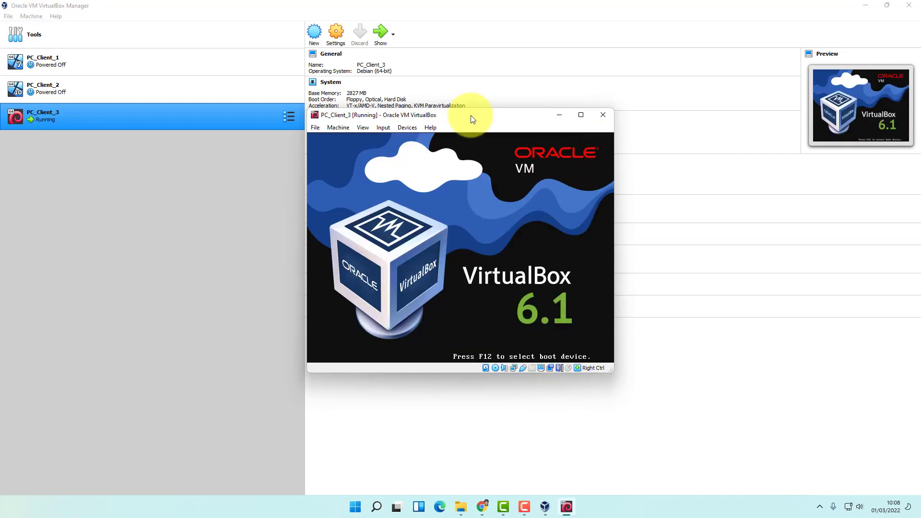
drag(472, 118, 396, 103)
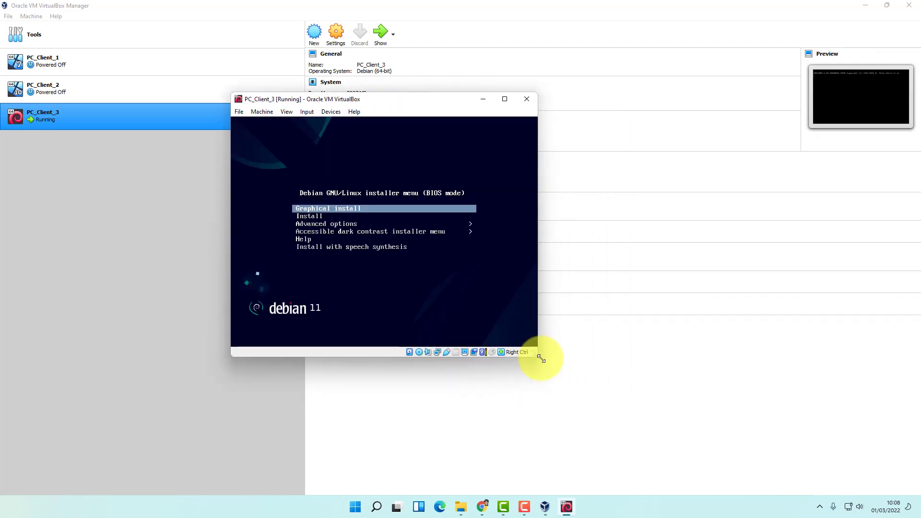
drag(541, 359, 674, 466)
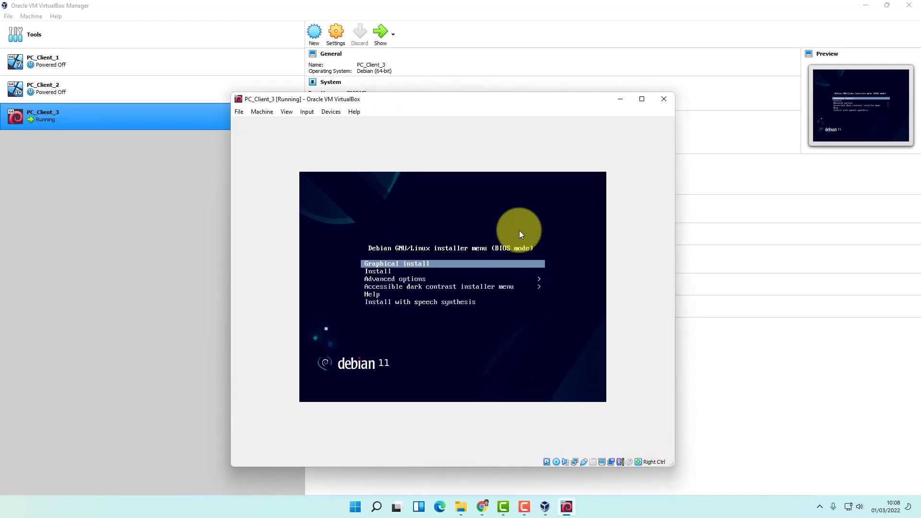
drag(500, 103, 499, 59)
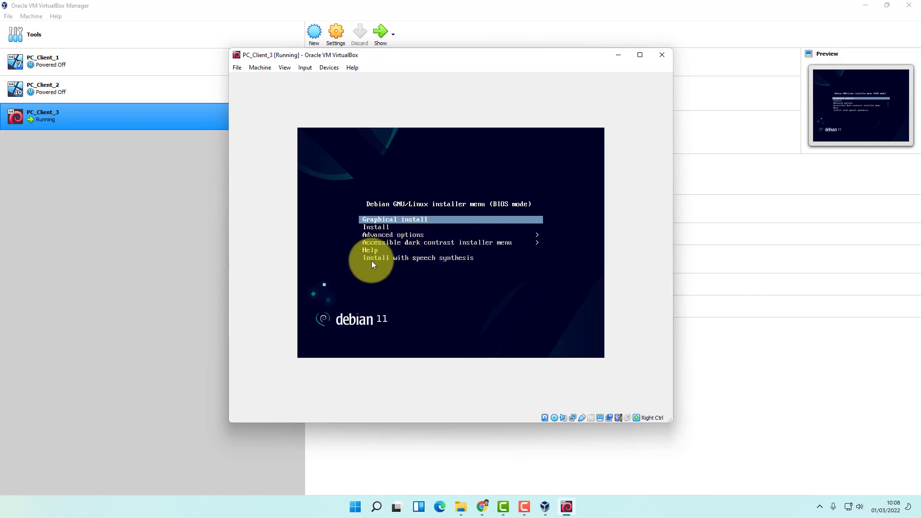
Look over the Debian boot options and launch Graphical install
key(Down)
key(Up)
key(Down)
key(Down)
key(Down)
key(Down)
key(Down)
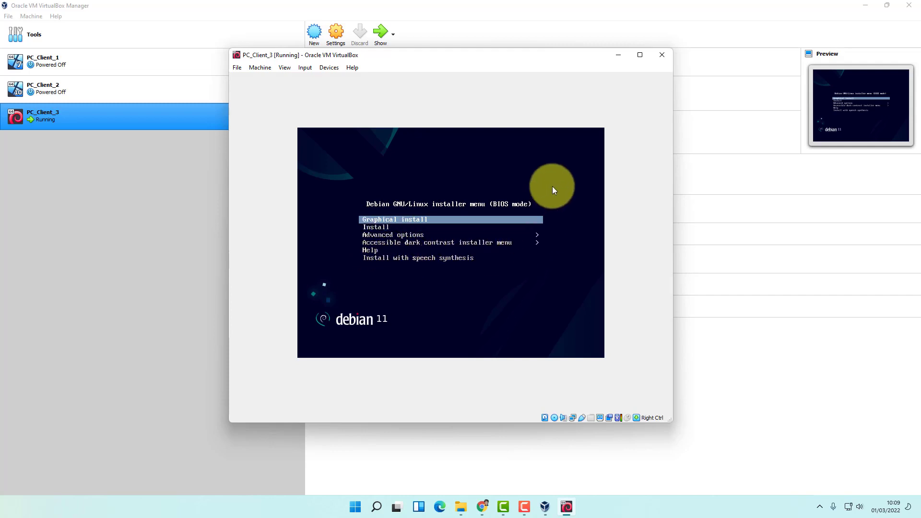
key(Up)
key(Up)
key(Up)
key(Up)
key(Up)
key(Return)
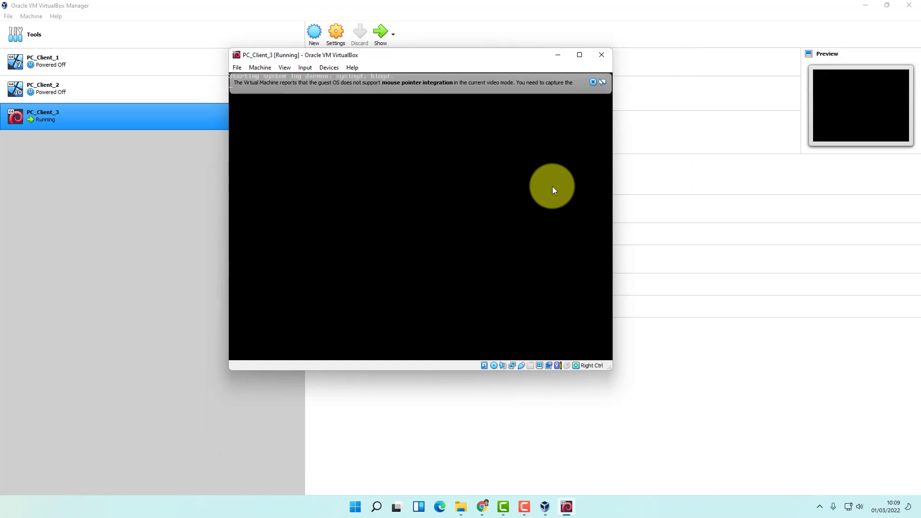
Keep English as the language and choose a location outside the shortlist (other)
click(593, 82)
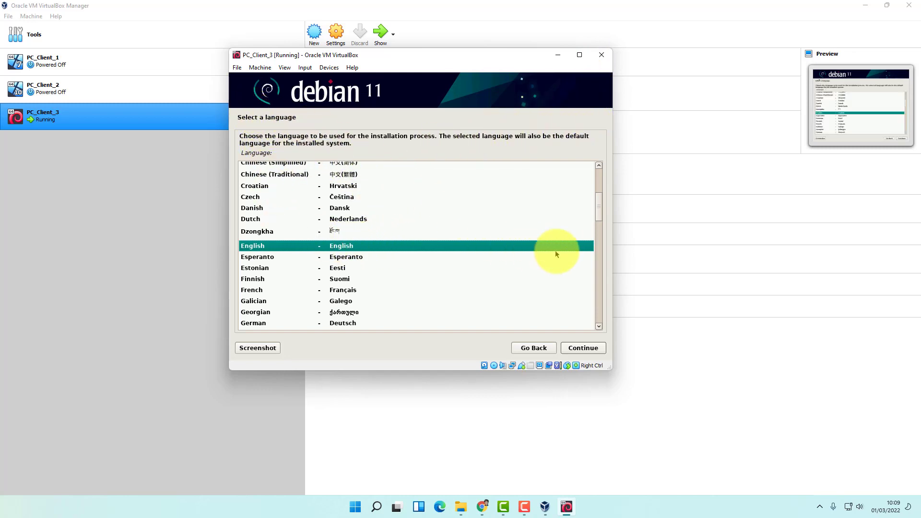
click(581, 348)
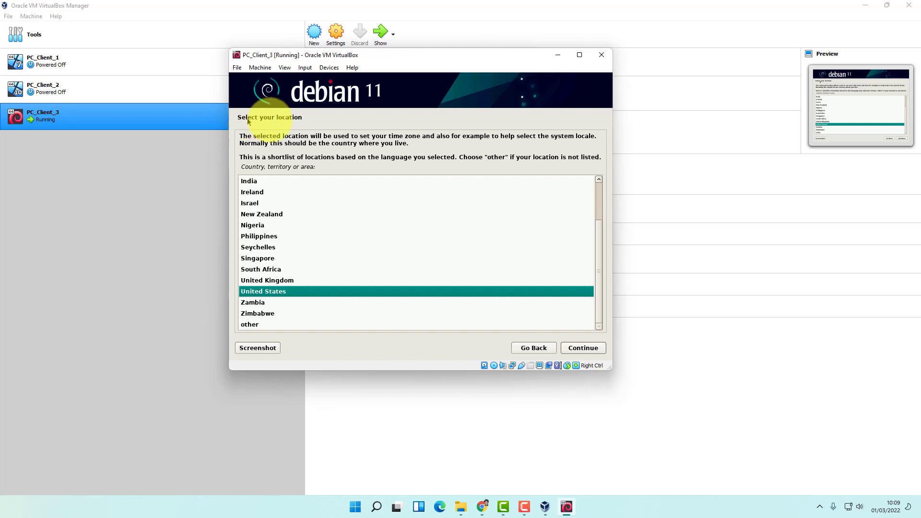
drag(601, 257, 603, 234)
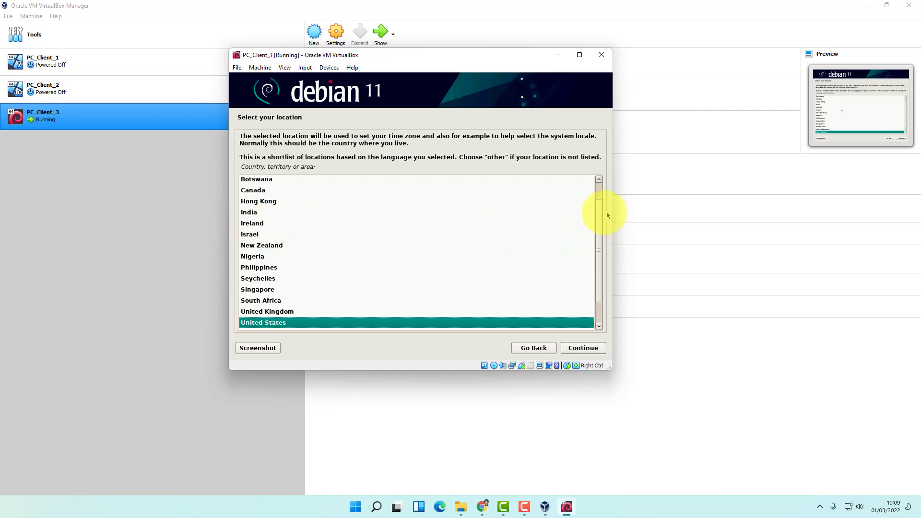
drag(599, 214, 601, 273)
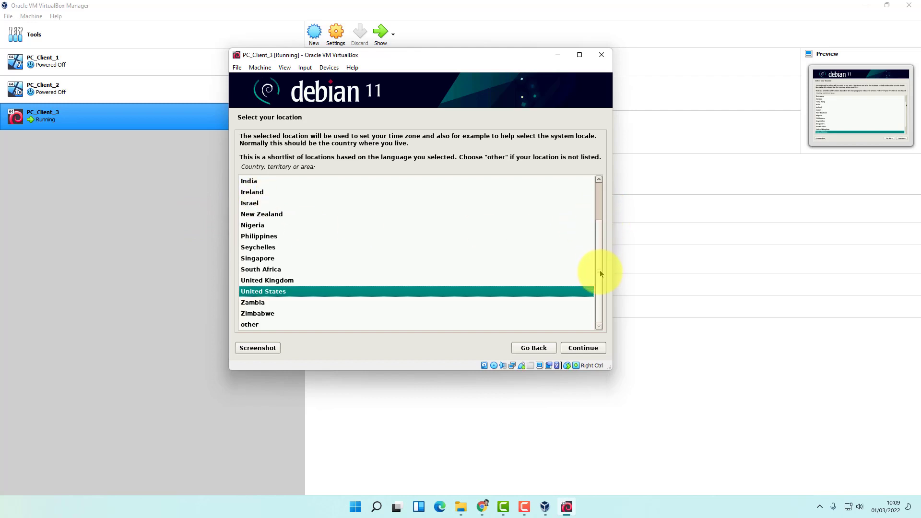
click(248, 324)
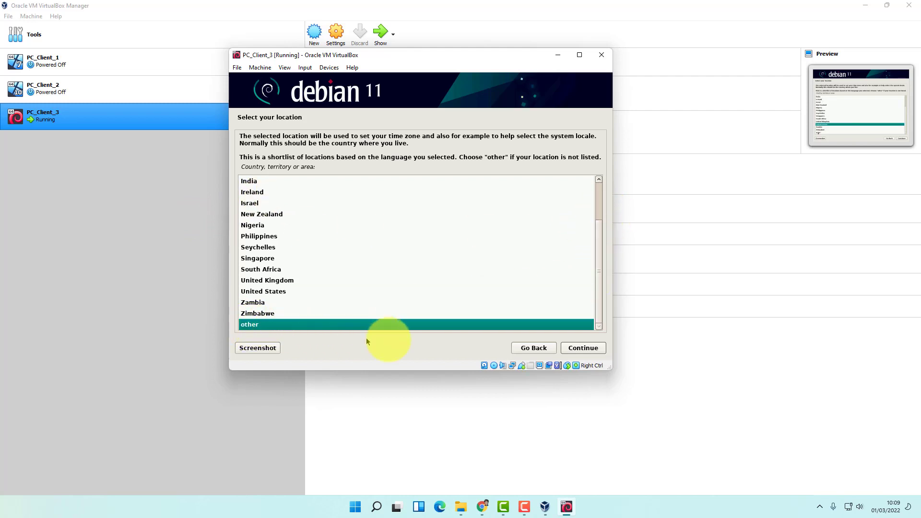
click(584, 348)
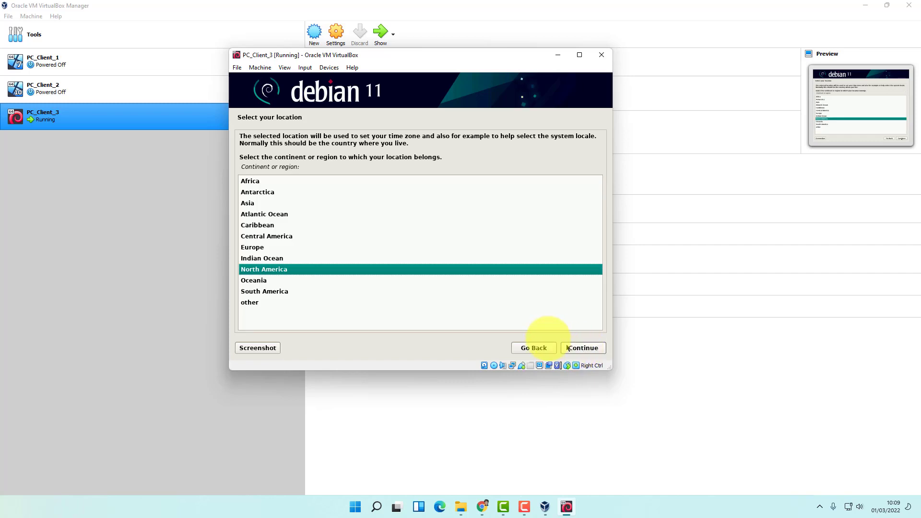
Set the location to Asia > Indonesia and accept the United States en_US.UTF-8 locale
click(248, 203)
click(584, 349)
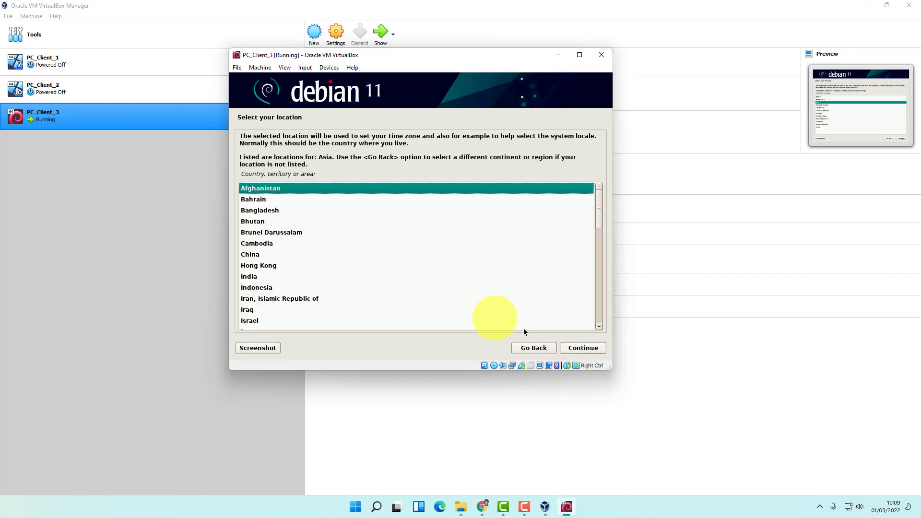
click(247, 290)
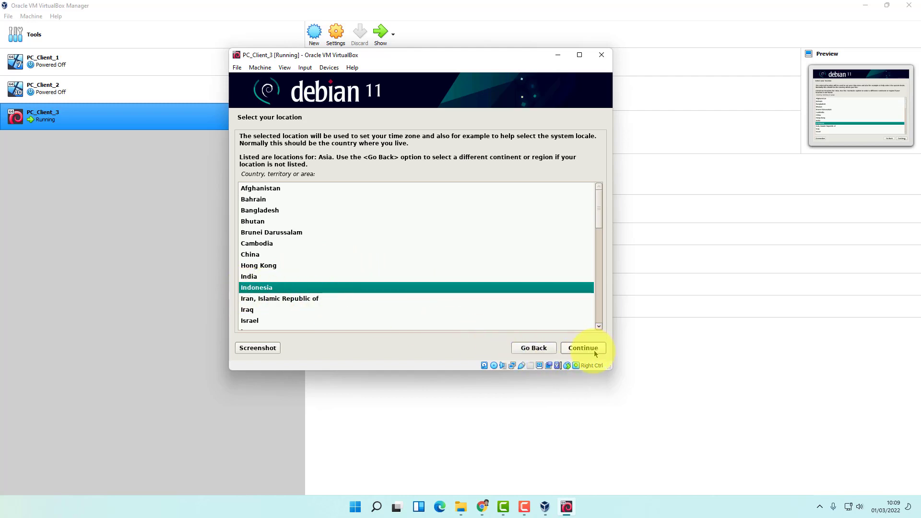
click(573, 352)
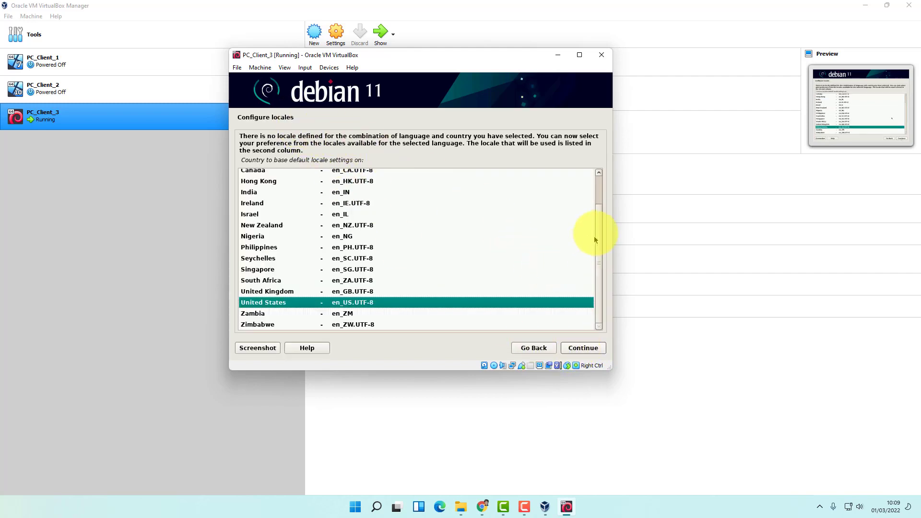
drag(603, 221, 600, 293)
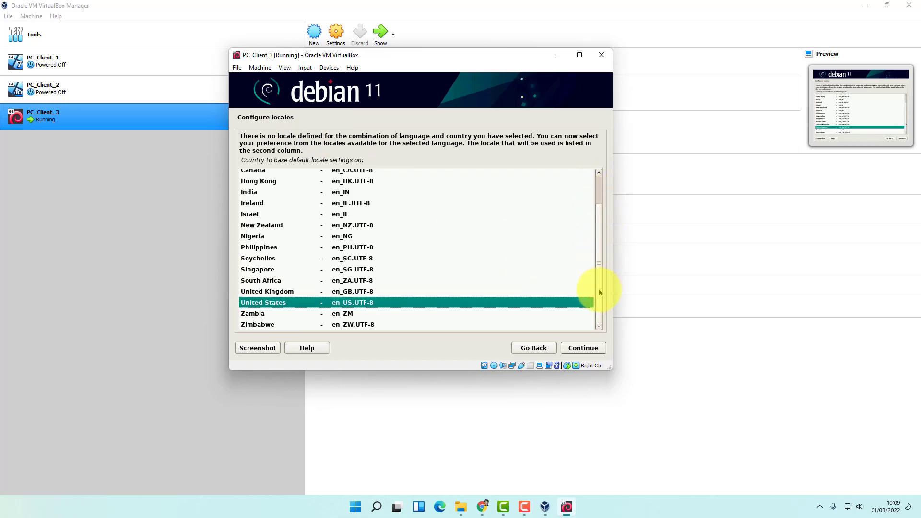
click(586, 352)
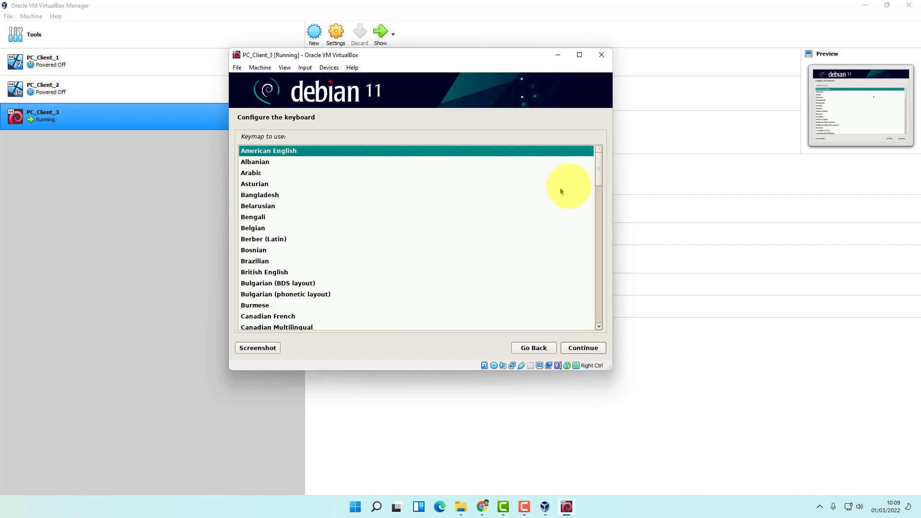
Keep the American English keymap and let the installer load its components
drag(600, 171, 617, 144)
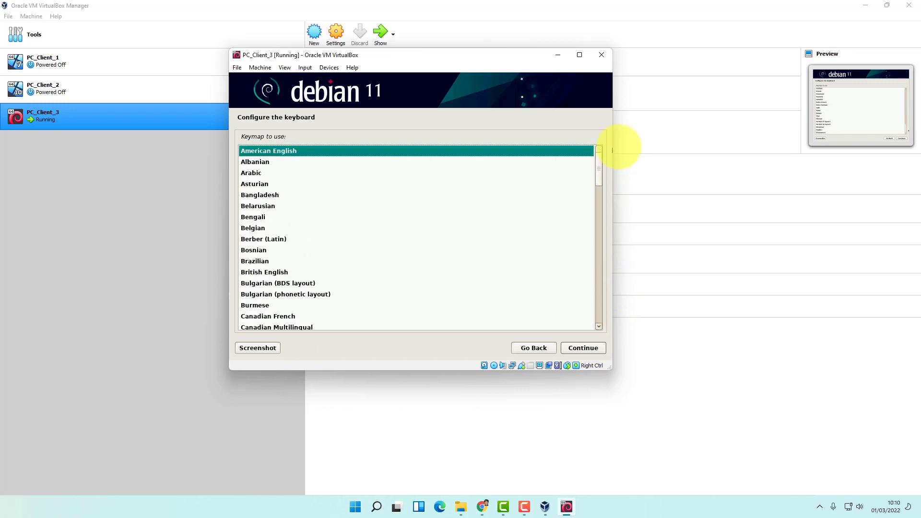
click(583, 350)
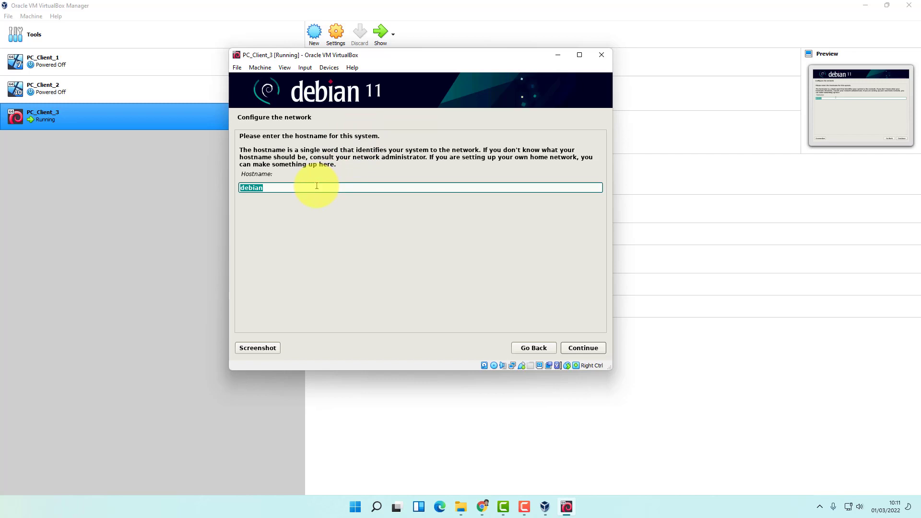
Set the hostname to linuxdebian and the domain name to linuxdebian.com
key(Home)
text(lu)
key(BackSpace)
key(BackSpace)
text(linux)
click(582, 348)
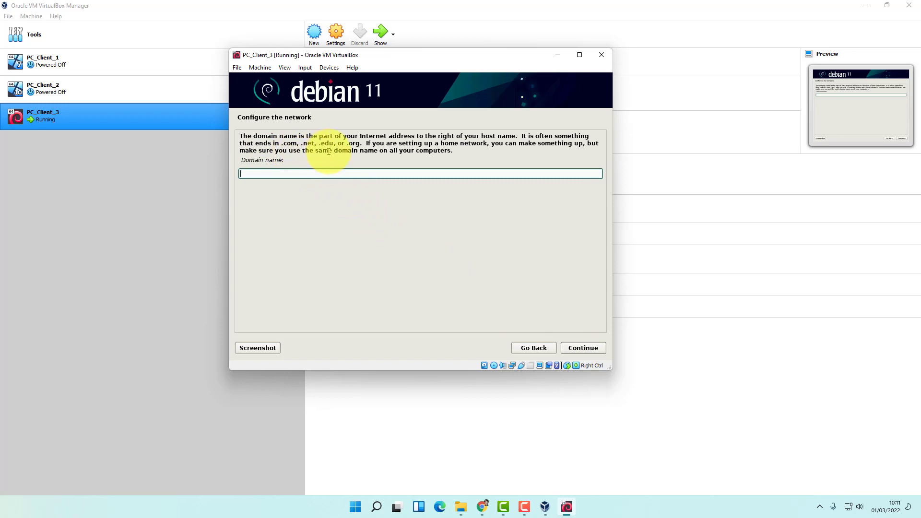
text(linuxdebian.com)
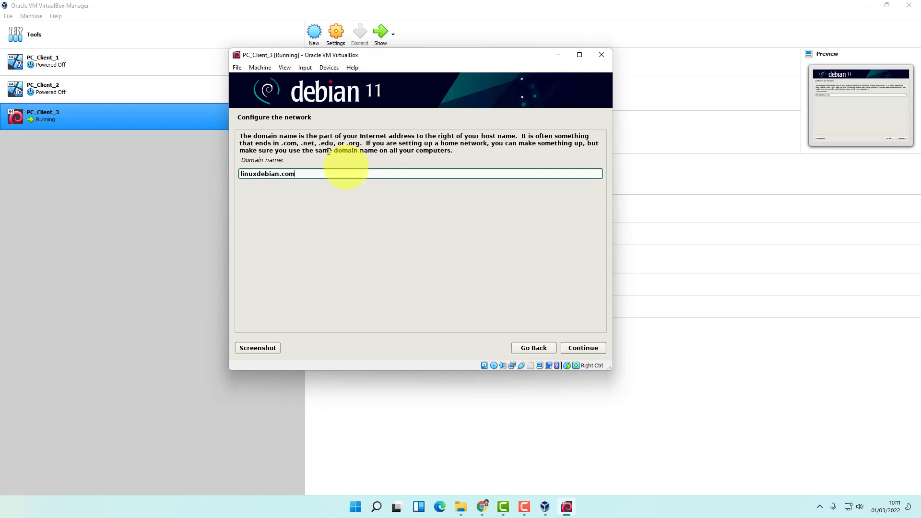
click(584, 348)
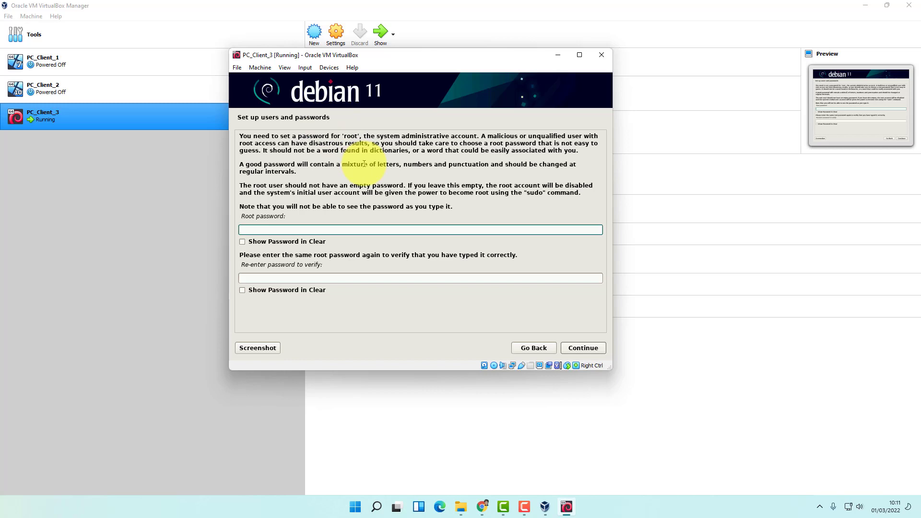
Set and confirm the root password
text(admin)
key(Tab)
key(Tab)
text(admin)
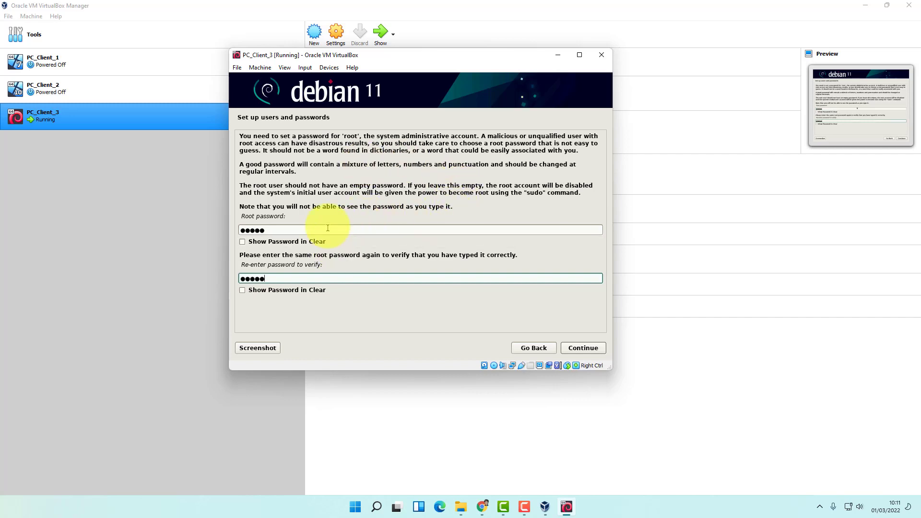
click(584, 348)
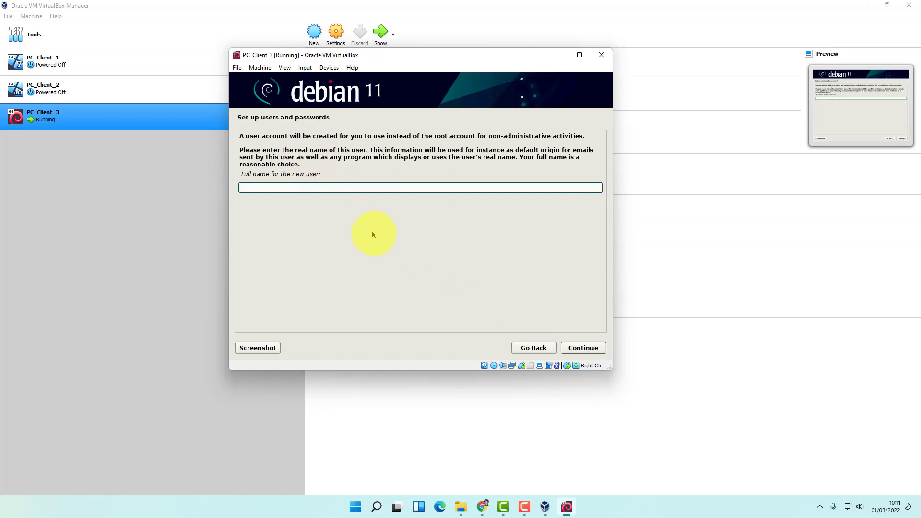
Create the user account with full name PCClient3, the suggested username and a confirmed password
text(PCClient3)
click(589, 346)
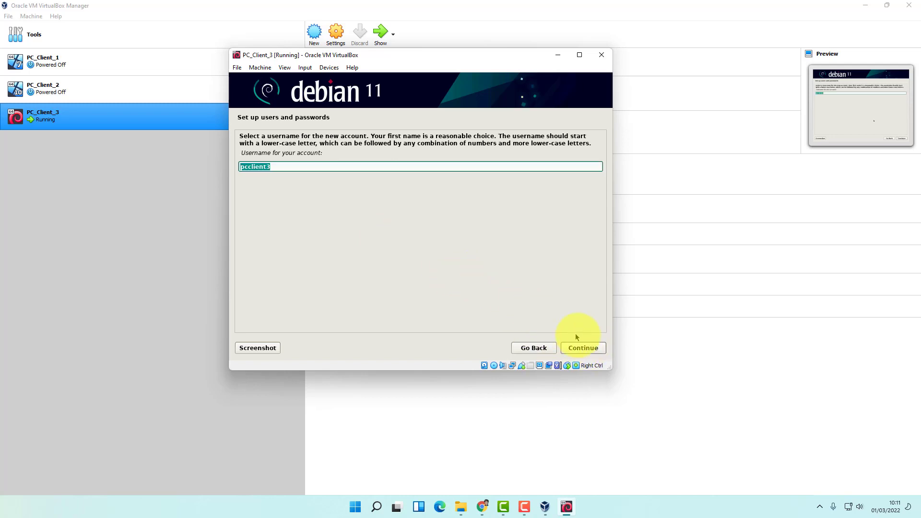
click(592, 352)
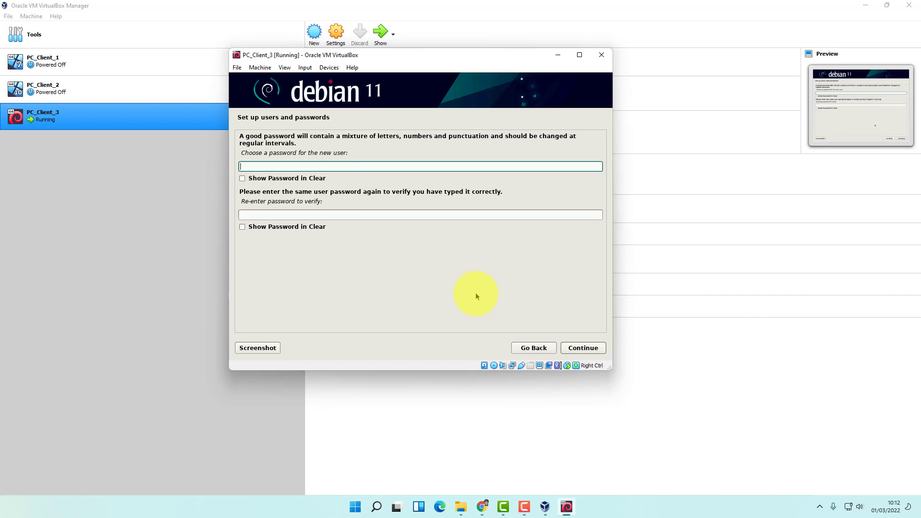
text(•••••••)
key(Tab)
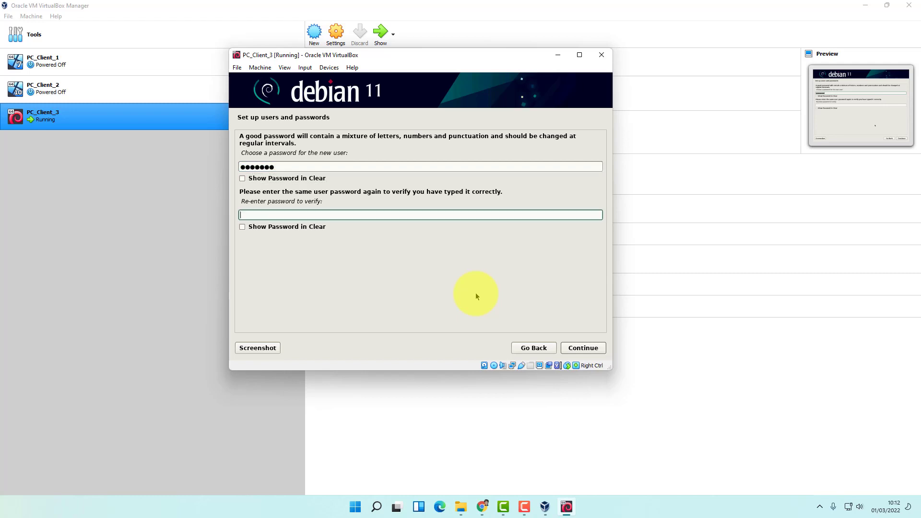
text(•••••••)
click(587, 349)
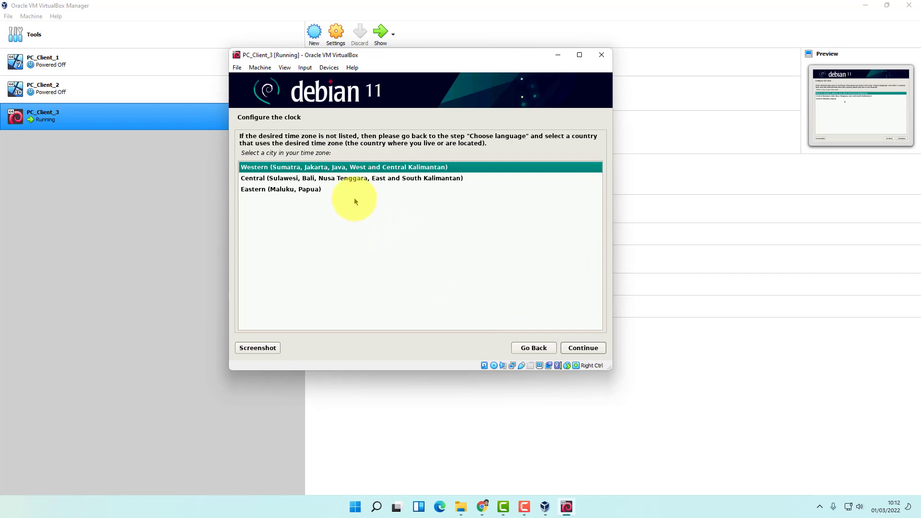
Choose the Central Indonesian time zone for the clock
click(299, 181)
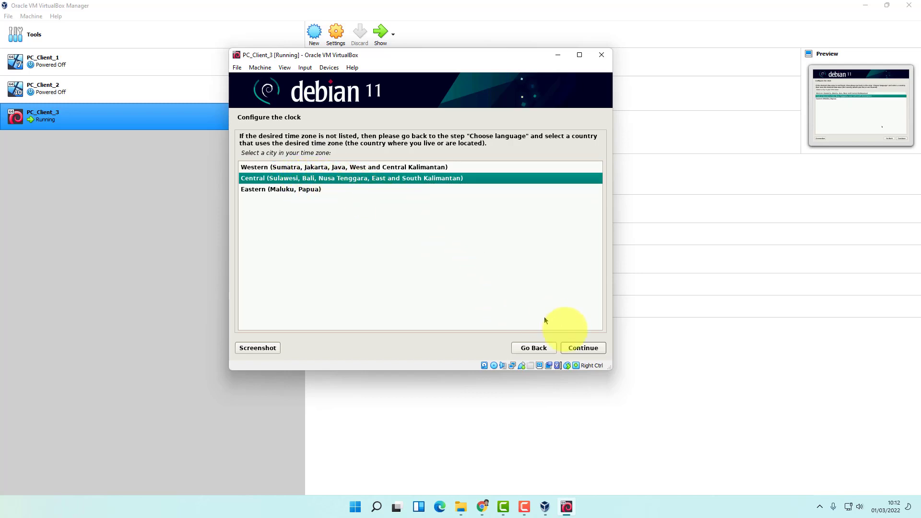
click(584, 348)
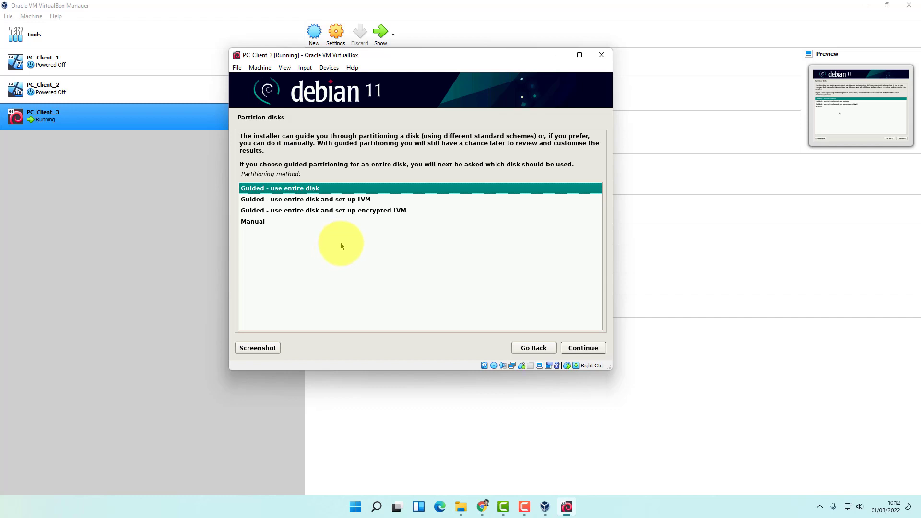
Choose guided whole-disk LVM partitioning on the 8.6 GB disk with all files in one partition
click(319, 200)
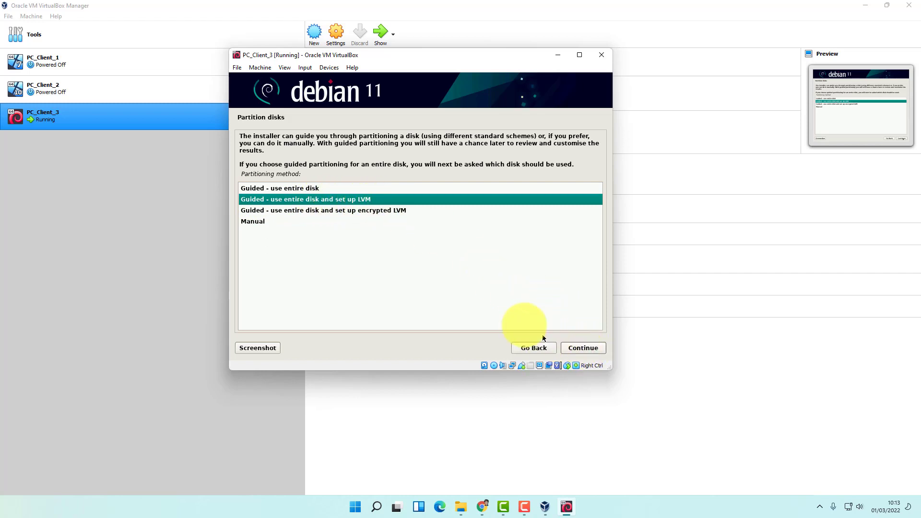
click(592, 347)
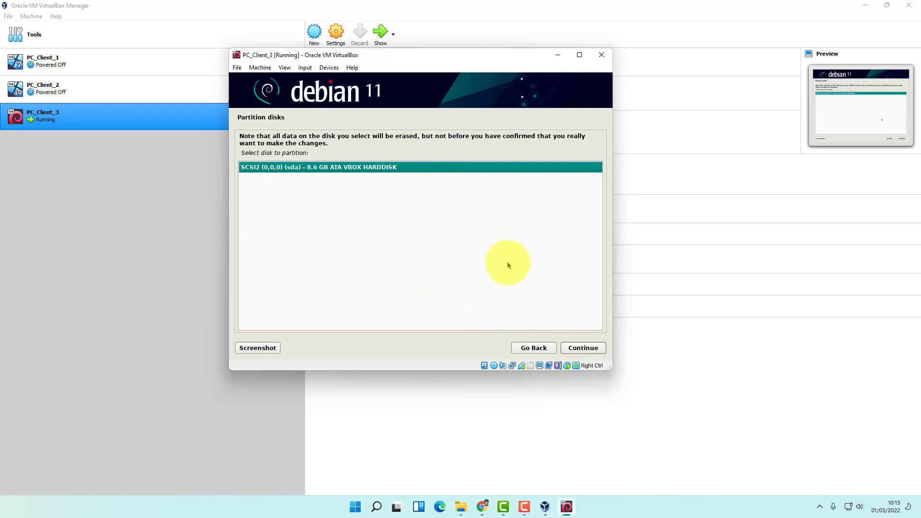
click(588, 350)
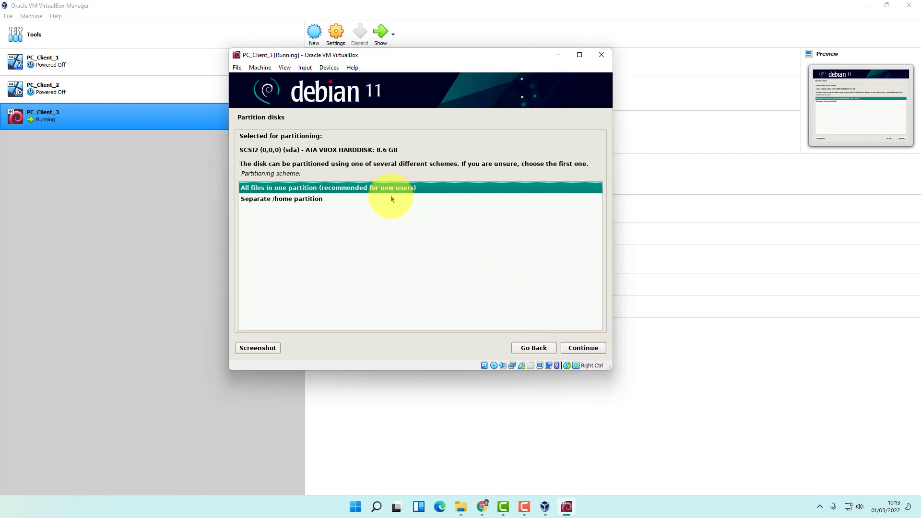
click(583, 347)
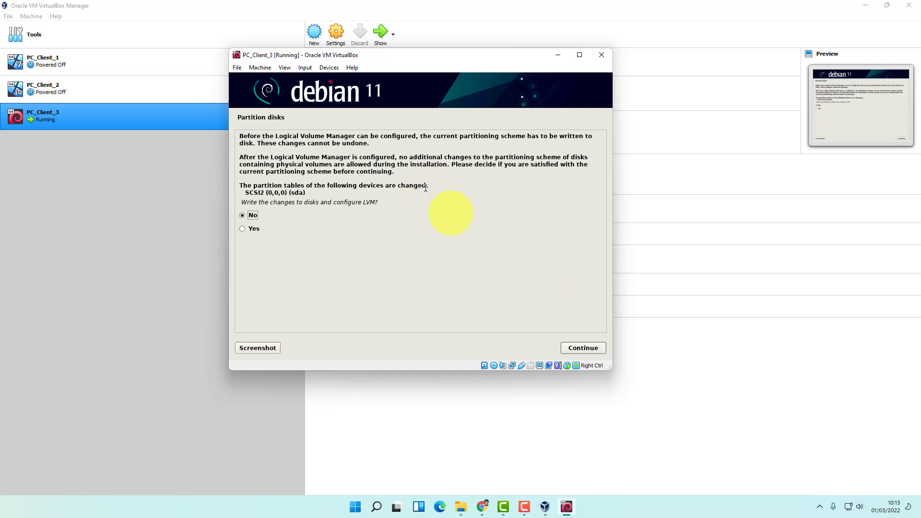
Reconfirm the disk and scheme, approve writing LVM changes, and accept 8.1 GB for the volume group
click(595, 349)
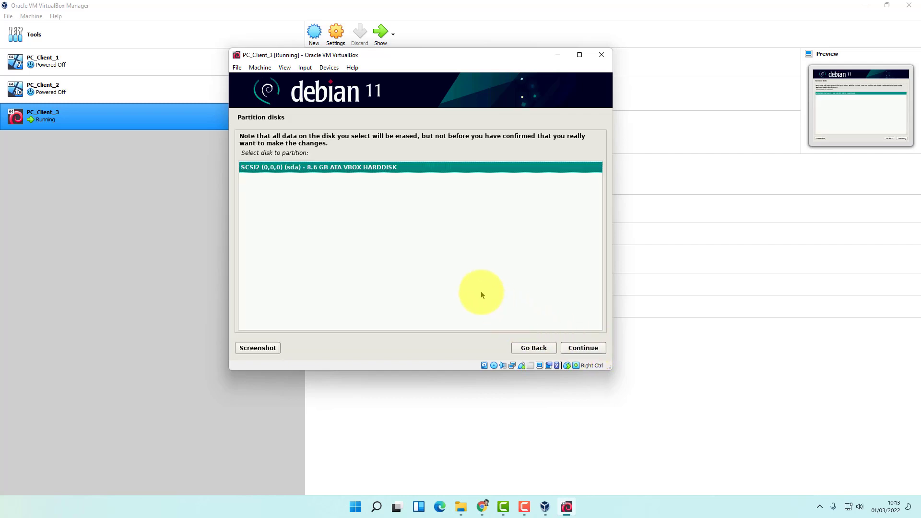
click(585, 348)
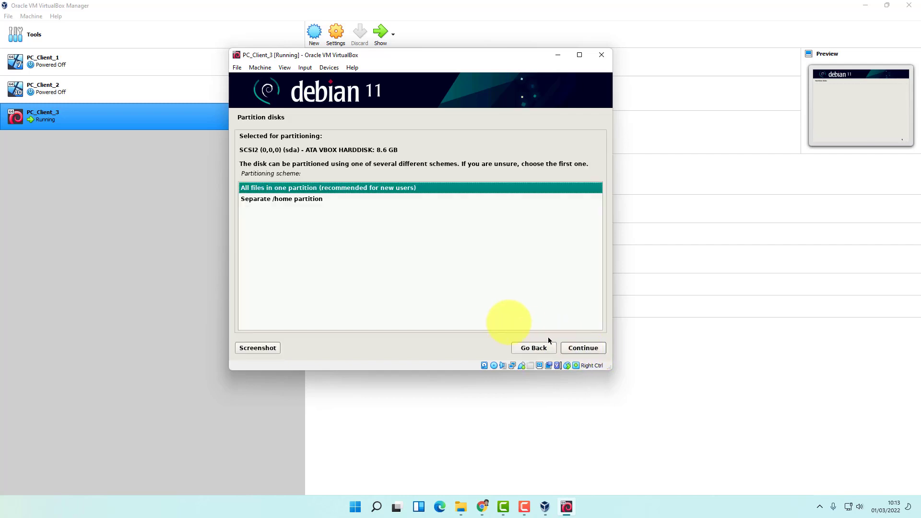
click(582, 349)
click(257, 227)
click(586, 349)
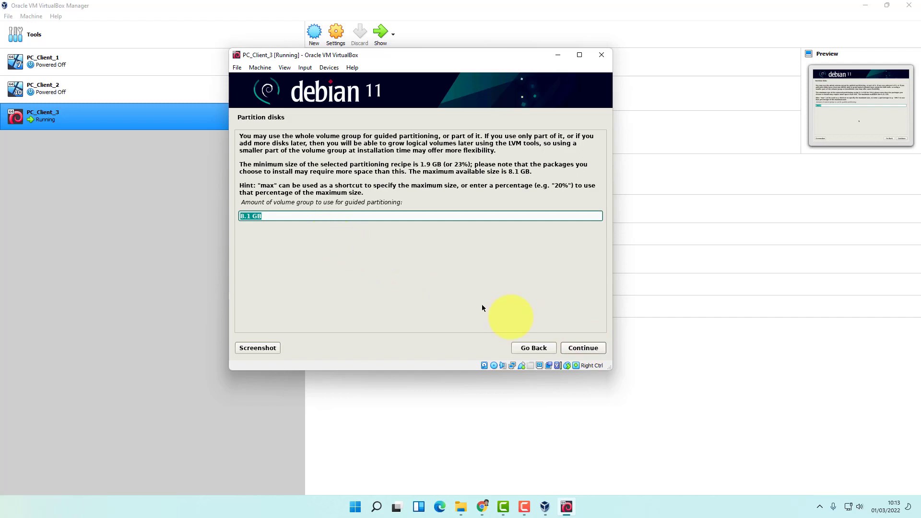
click(588, 349)
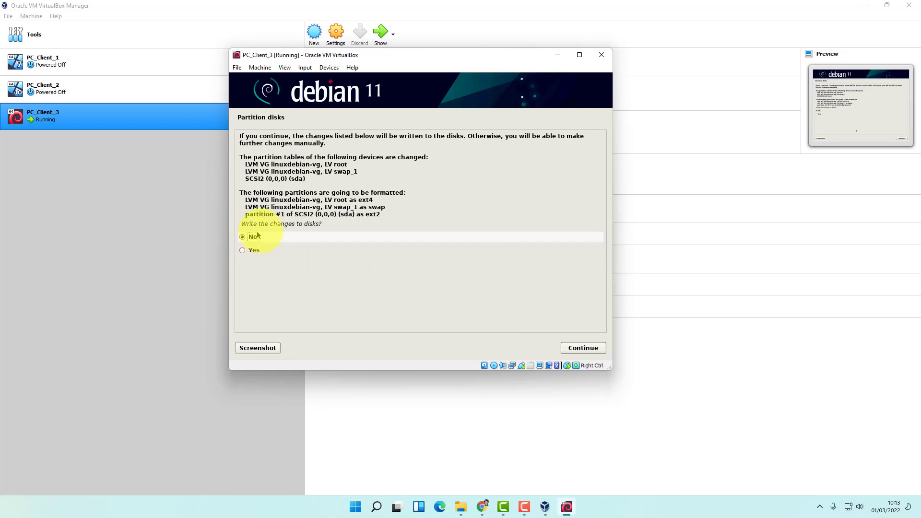
Choose Yes to write the partition changes to disks and continue
click(253, 250)
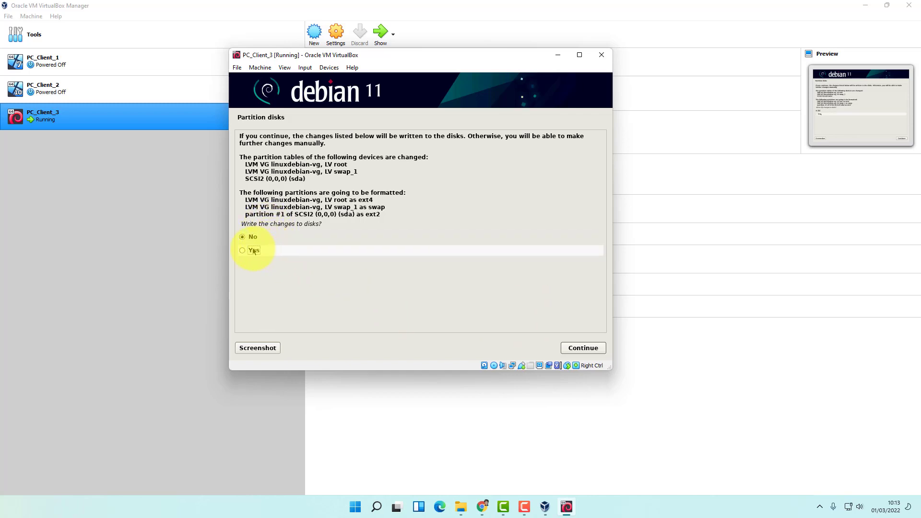
click(582, 348)
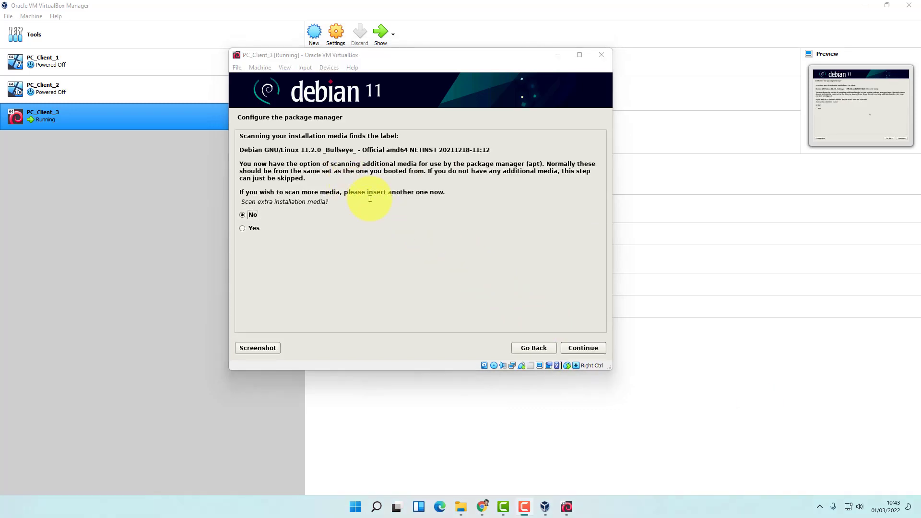
Get past the extra-media prompts, answering No to scanning further installation media
click(398, 58)
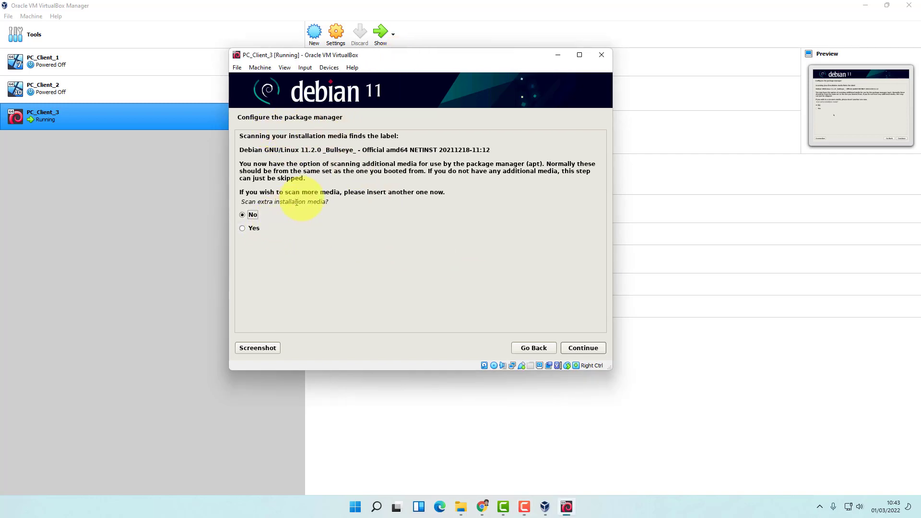
click(256, 229)
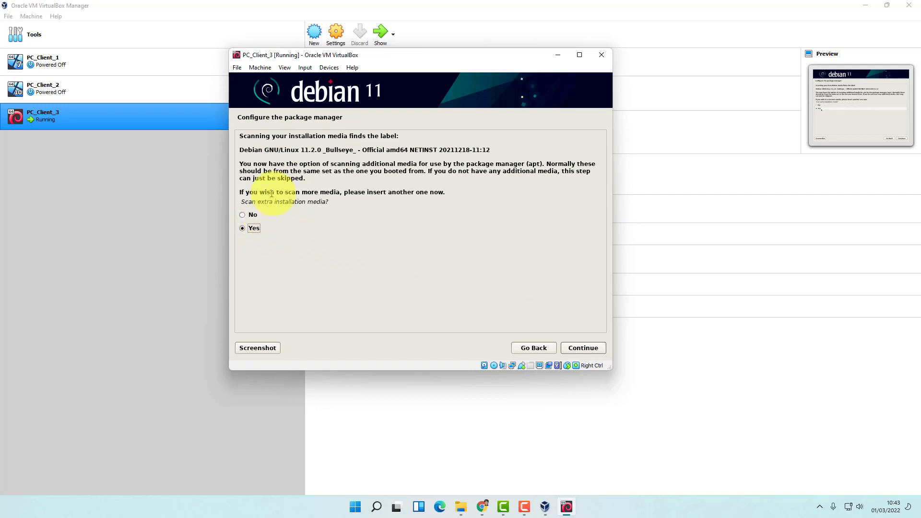
click(597, 352)
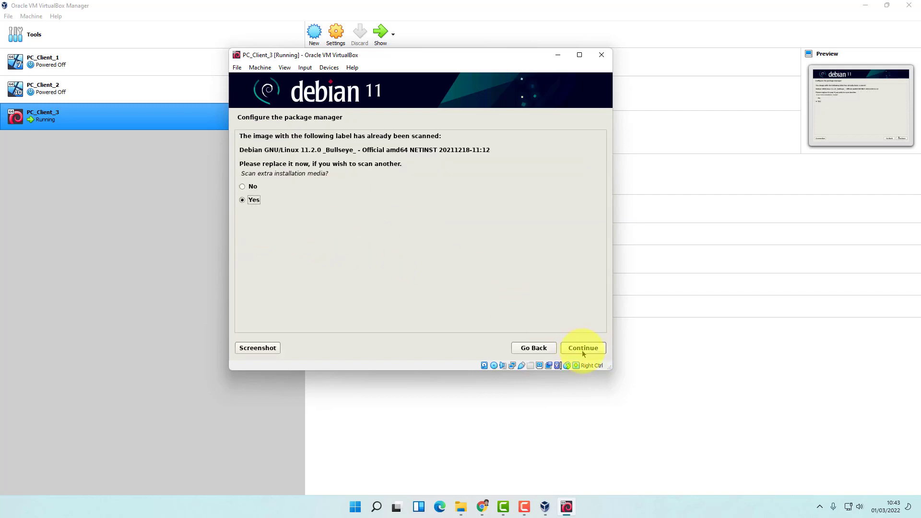
click(253, 187)
click(583, 348)
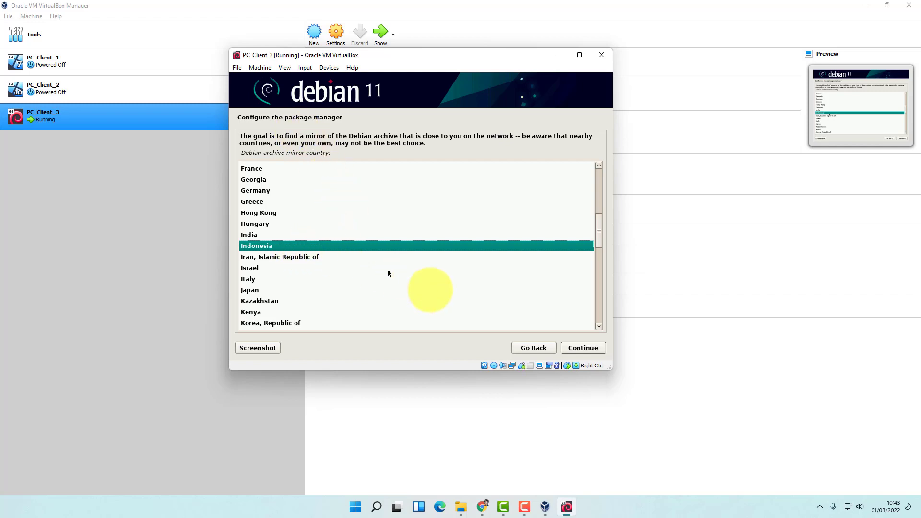
Accept Indonesia and deb.debian.org as the mirror, leaving the HTTP proxy blank
click(588, 349)
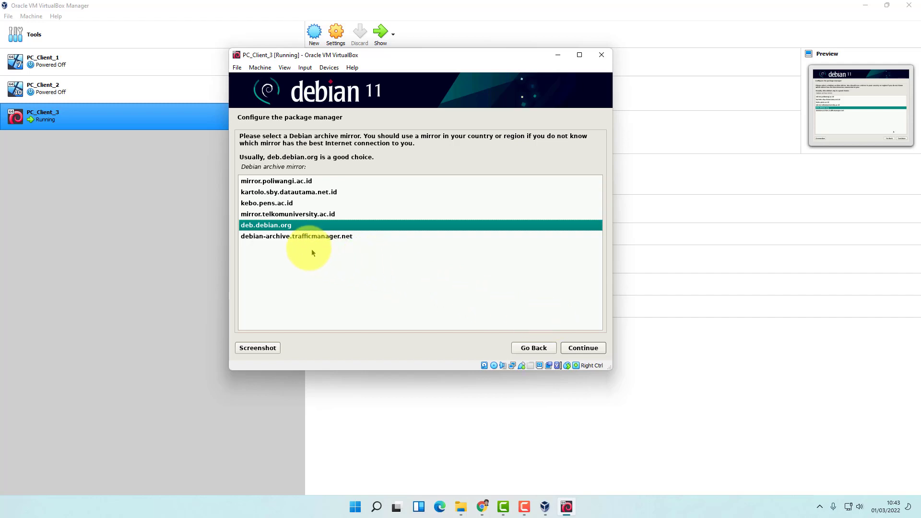
click(585, 353)
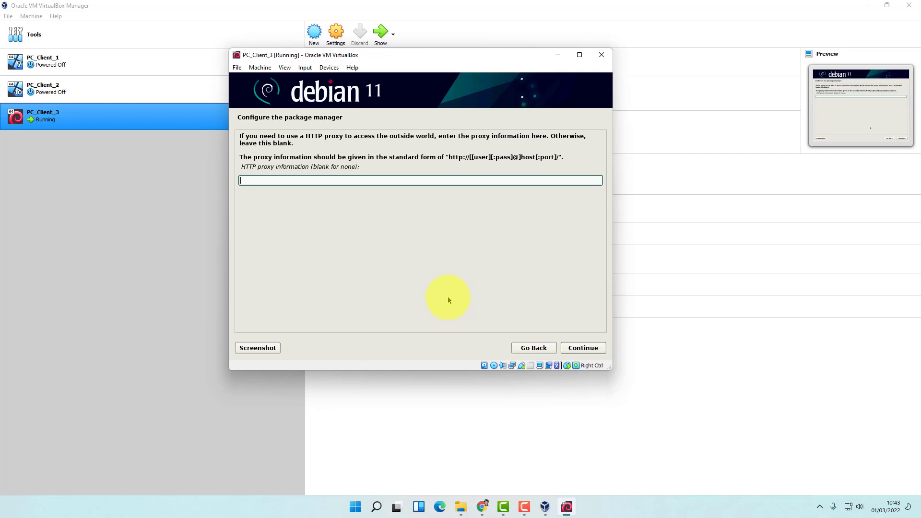
click(591, 352)
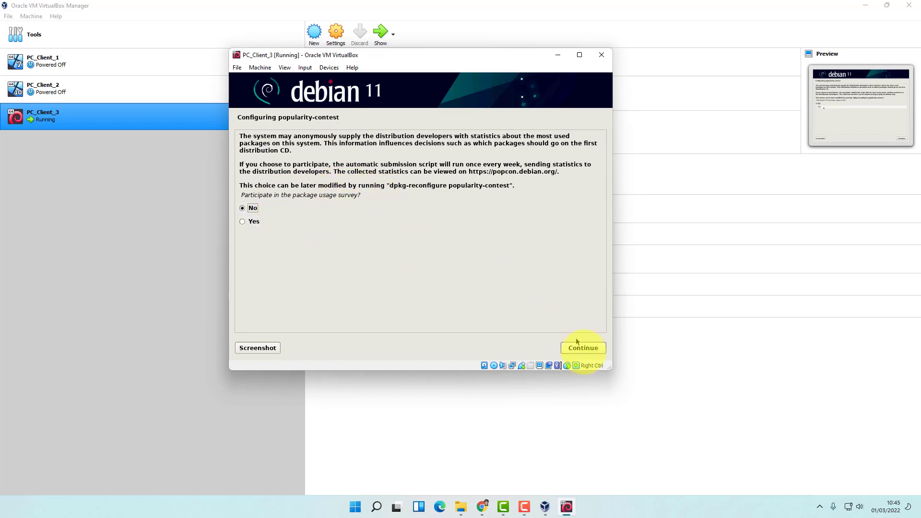
Decline popularity-contest and install the Debian desktop with GNOME and standard system utilities
click(584, 349)
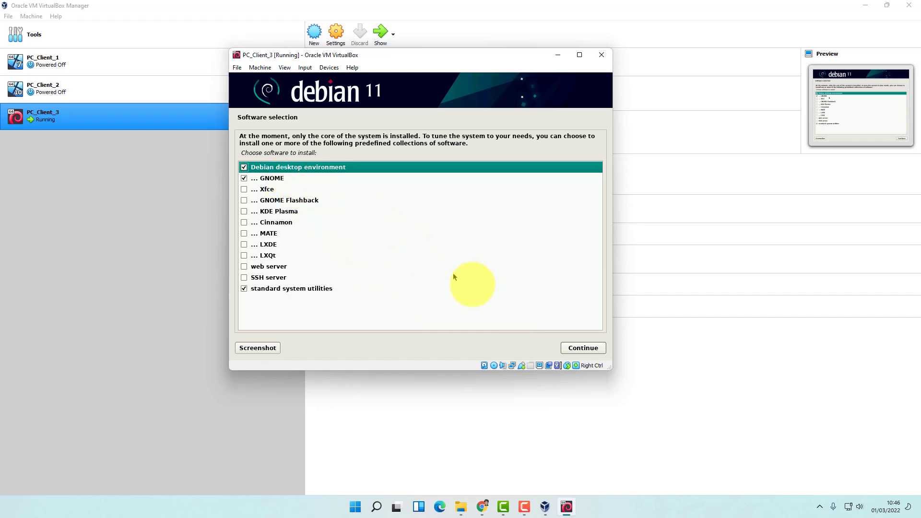
click(583, 350)
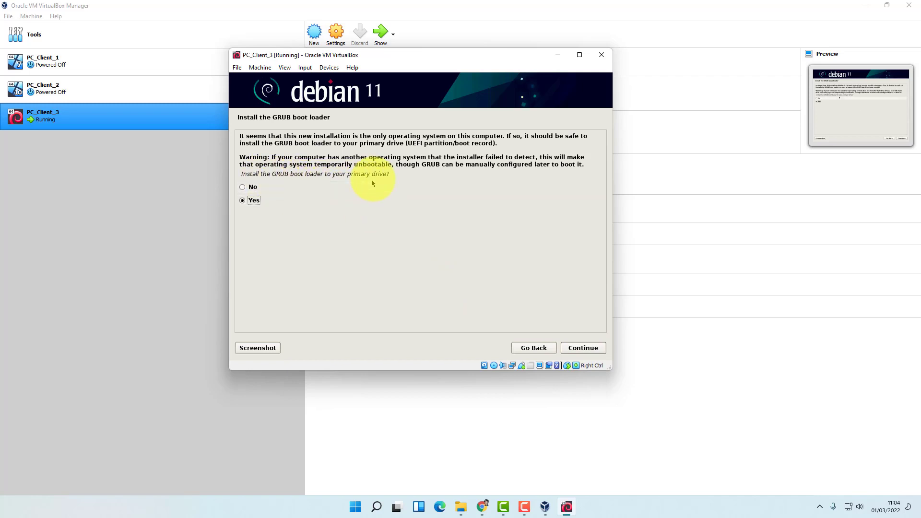
Accept installing GRUB and pick /dev/sda as the boot loader device
click(583, 347)
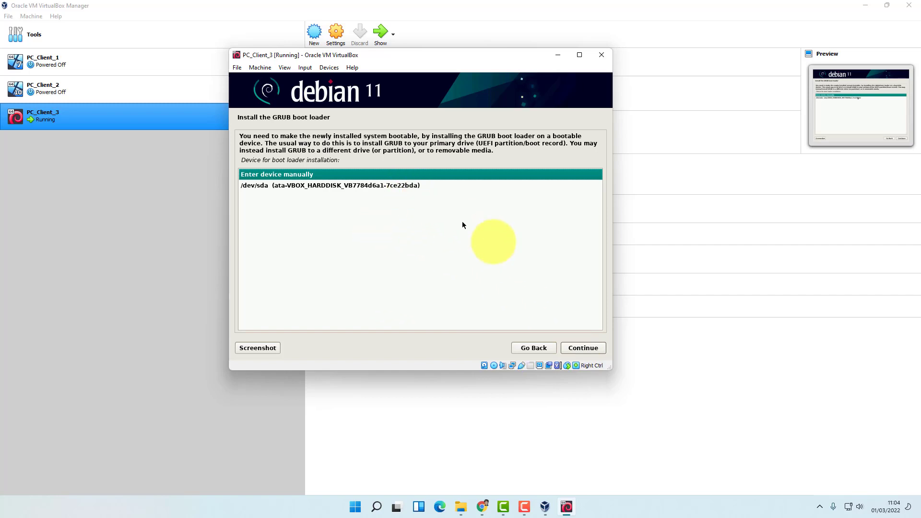
click(409, 186)
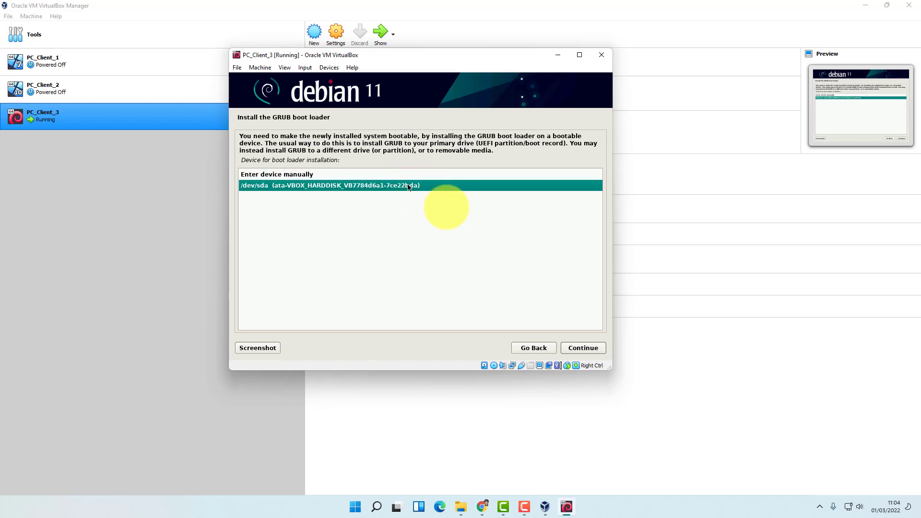
click(584, 351)
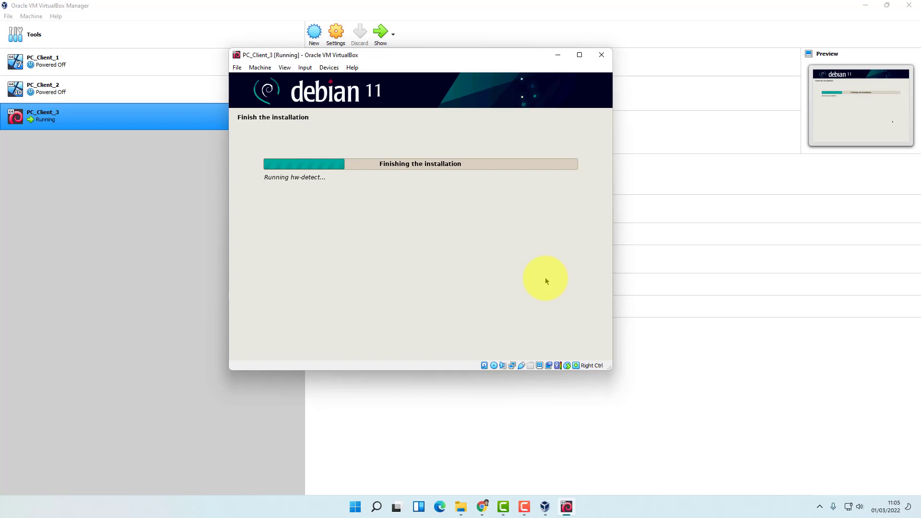
Remove the Debian installation disc from the VM's virtual optical drive
click(494, 366)
click(490, 296)
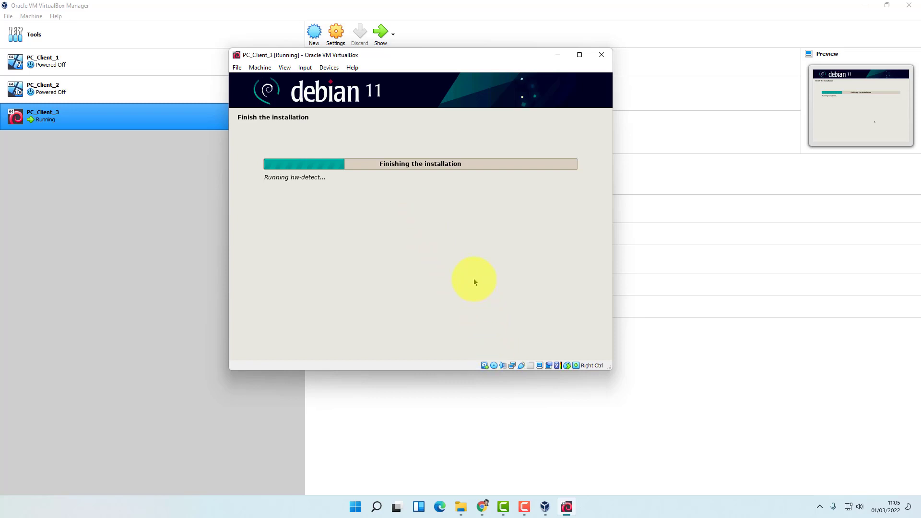
click(494, 367)
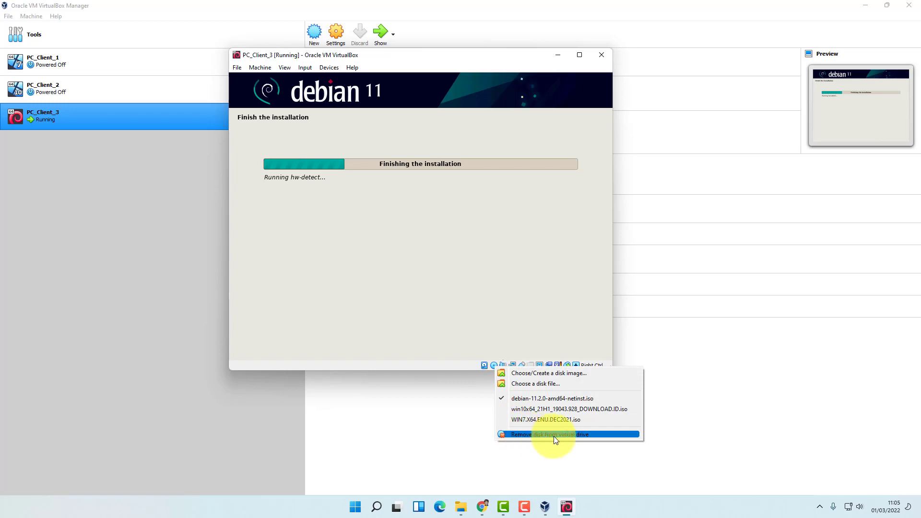
click(580, 437)
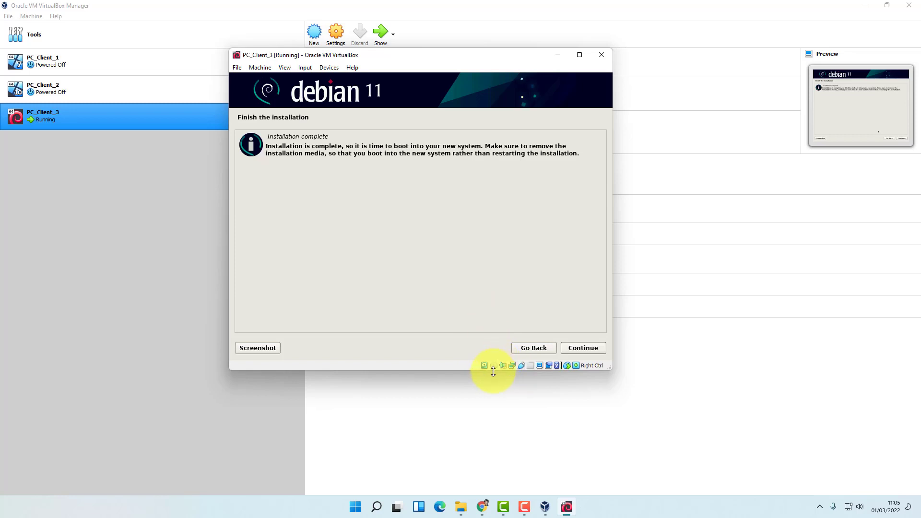
Finish installation, reboot PC_Client_3 into Debian 11, and dismiss the mouse integration notices
click(593, 349)
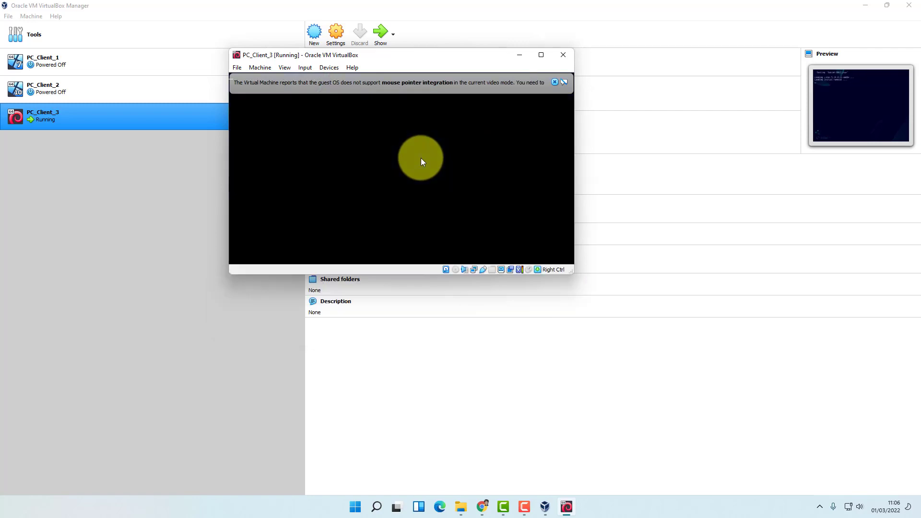
click(554, 82)
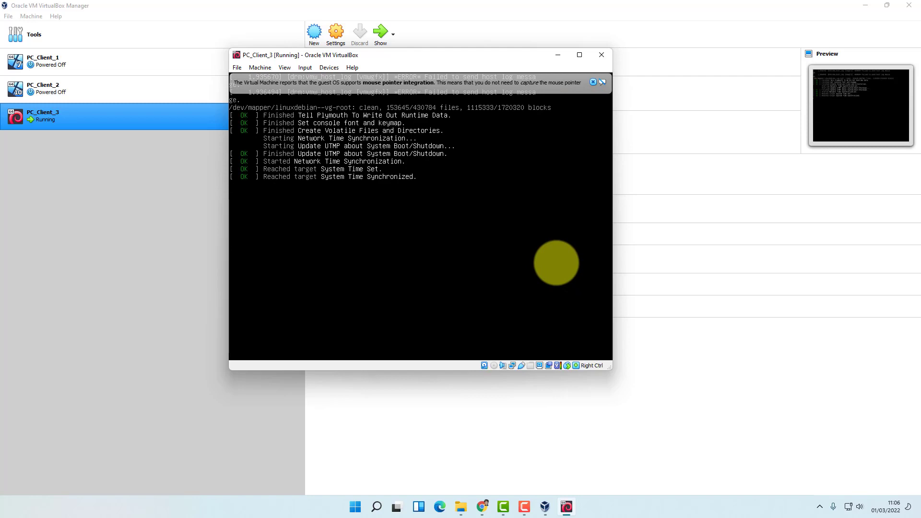
click(593, 81)
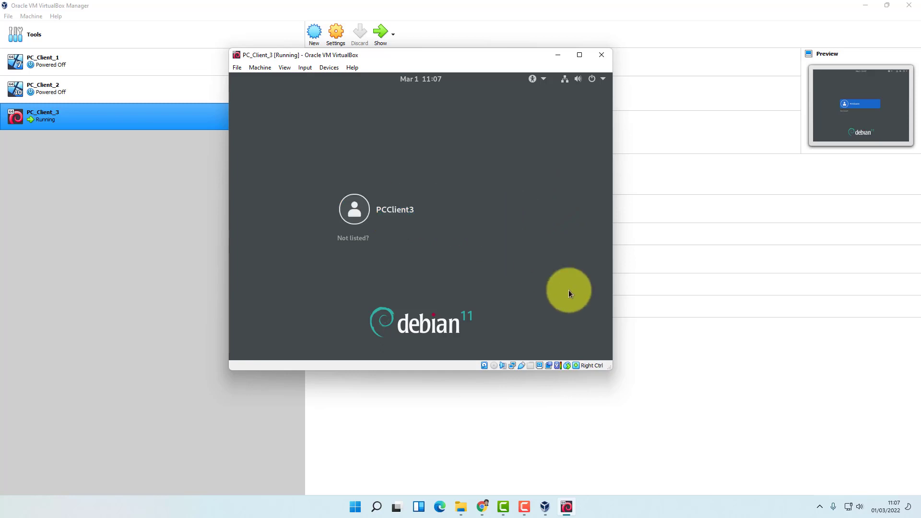
Log in as the PCClient3 user with the account password, enlarging the VM window
drag(613, 367, 661, 409)
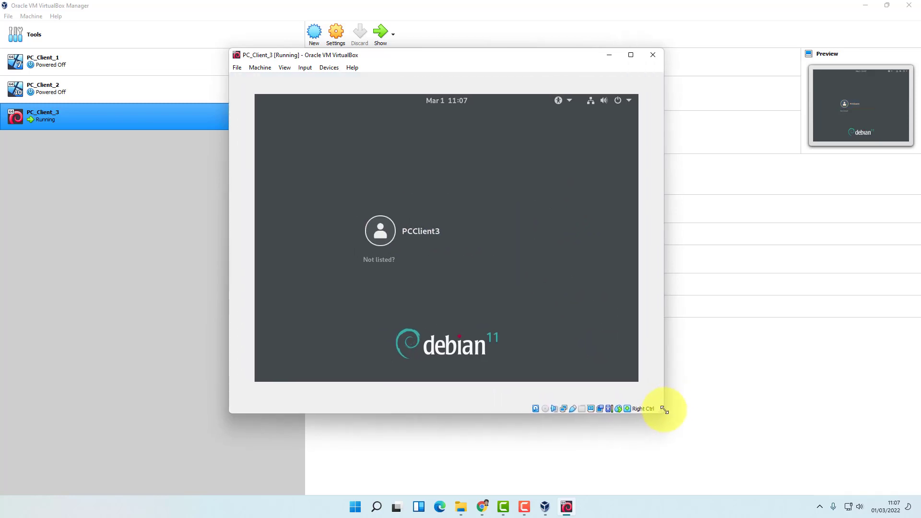
click(427, 230)
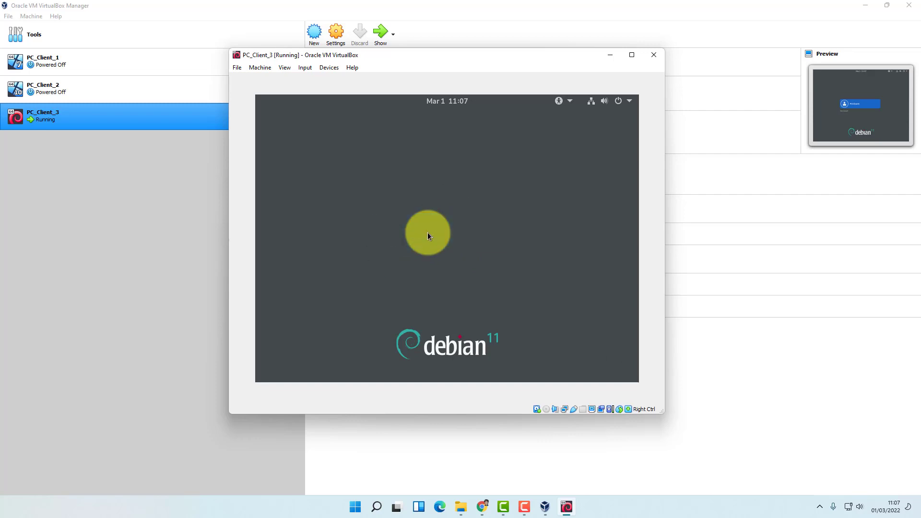
text(*******)
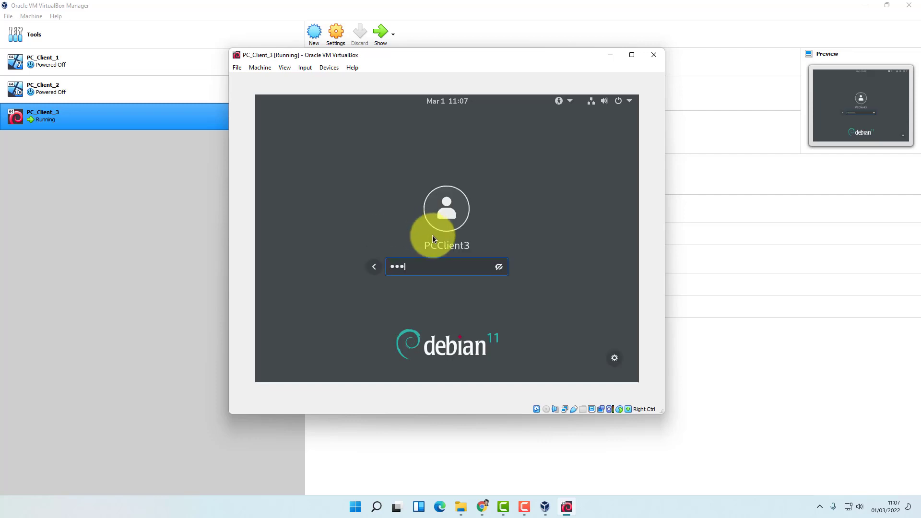
key(Return)
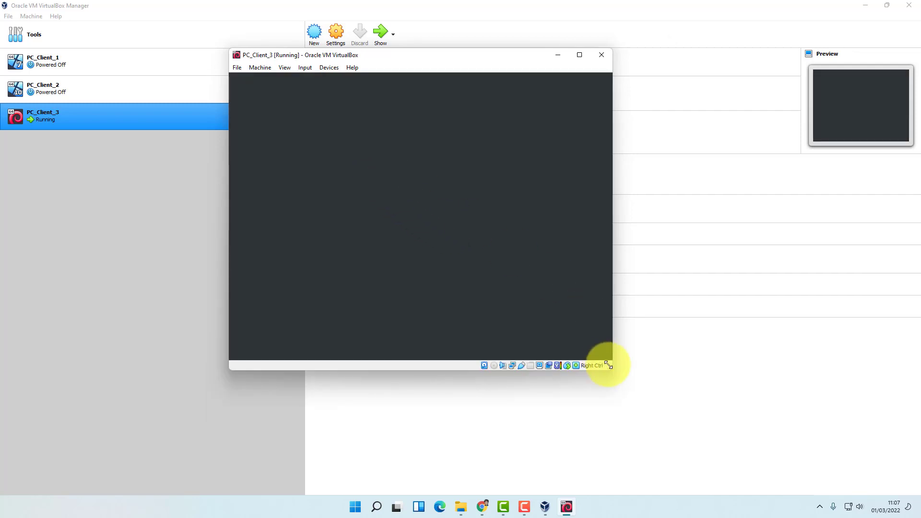
drag(608, 366, 646, 403)
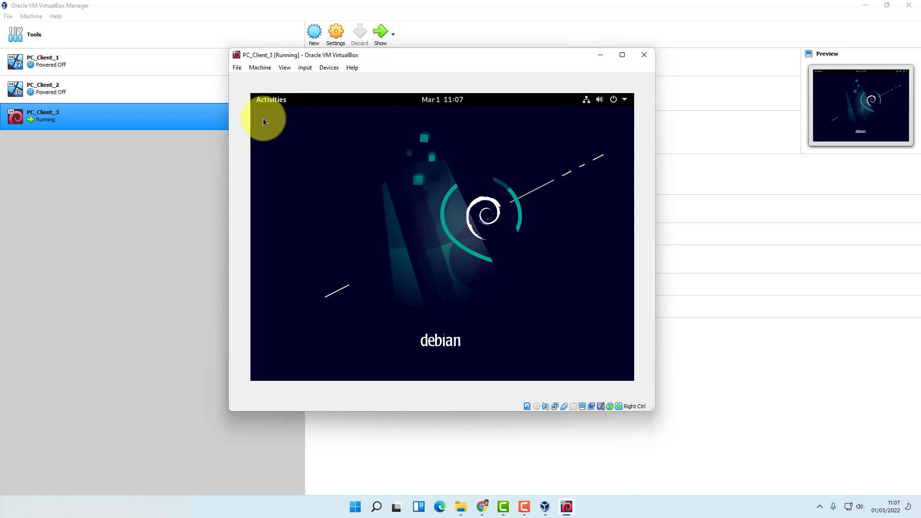
Show the guest's application grid from Activities and maximize the PC_Client_3 window
click(263, 102)
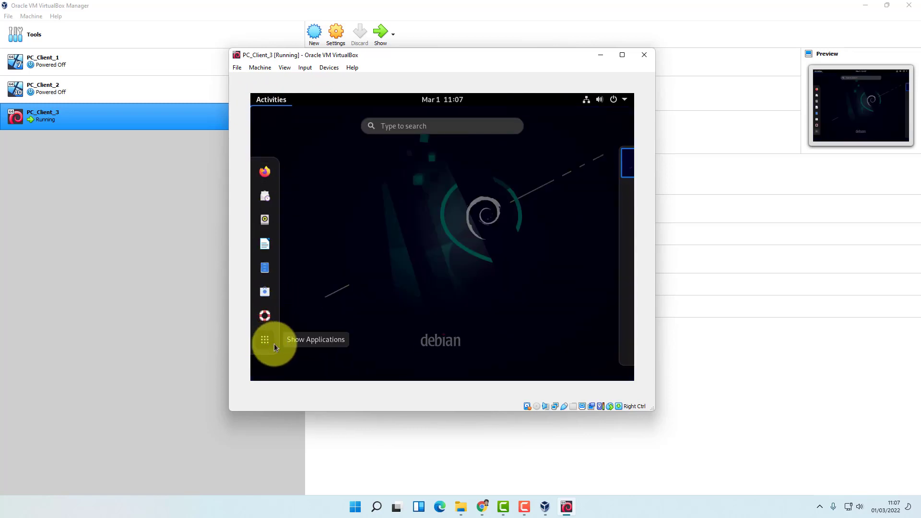
click(269, 341)
click(268, 341)
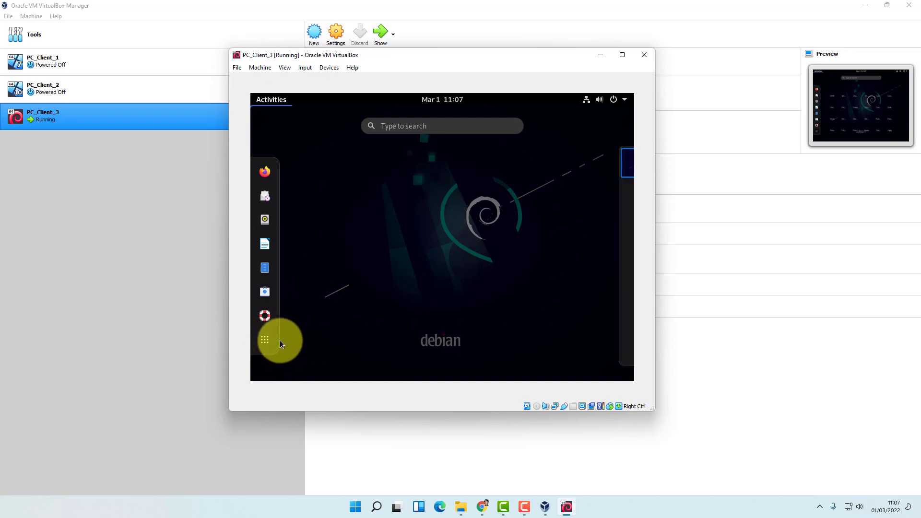
click(267, 342)
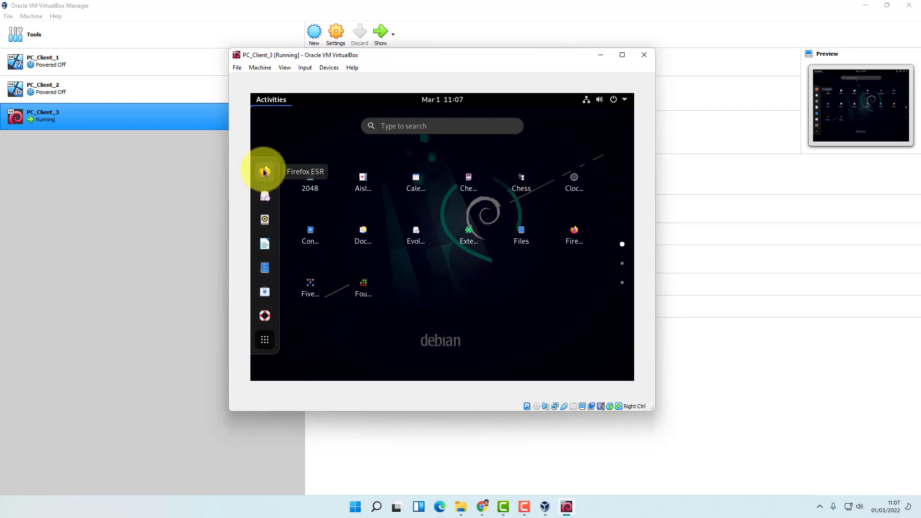
click(622, 55)
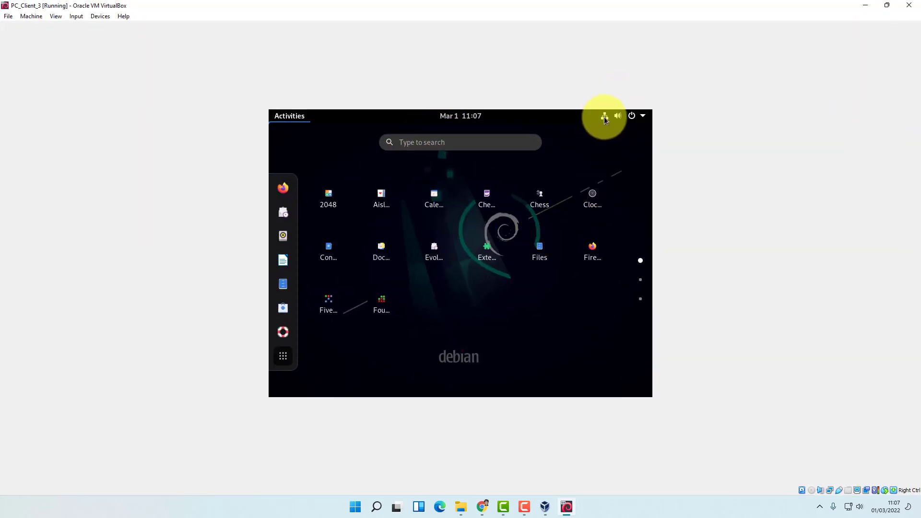
Review the wired connection details in guest Settings (10.0.2.15, 1000 Mb/s), then close Settings
click(605, 118)
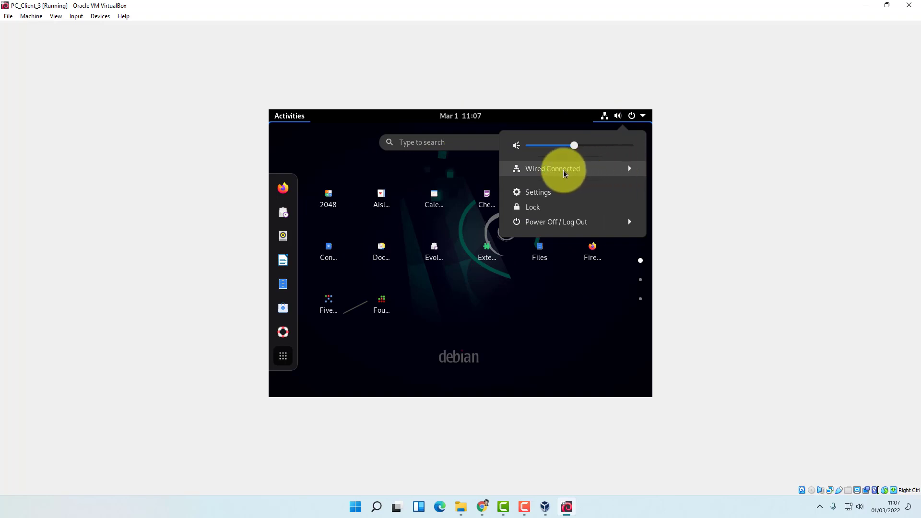
click(536, 193)
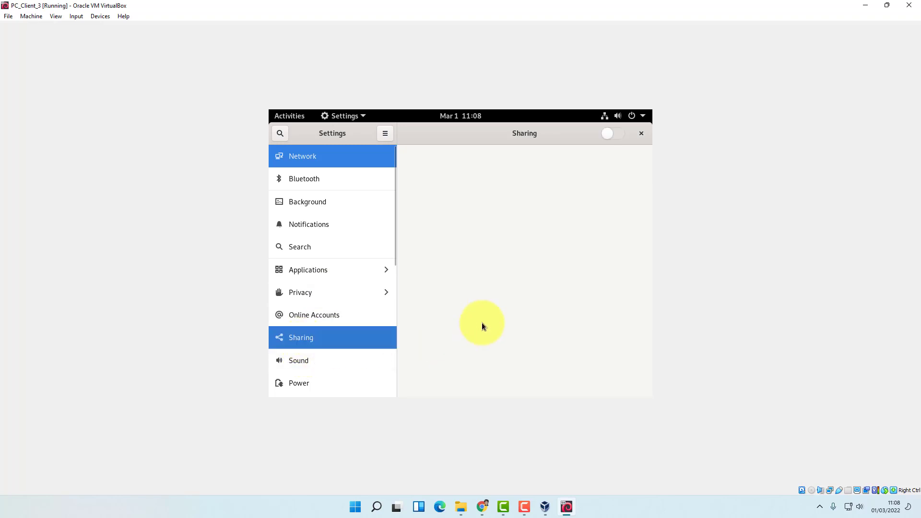
click(298, 157)
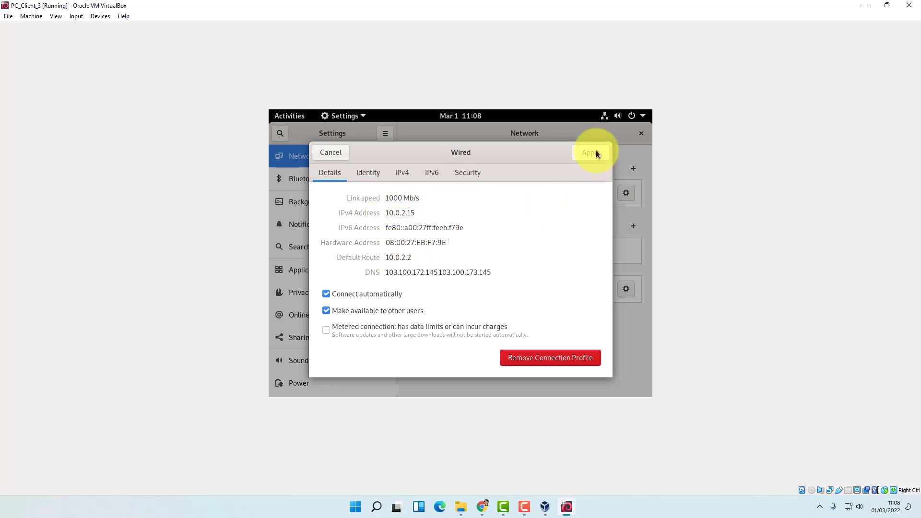
click(341, 153)
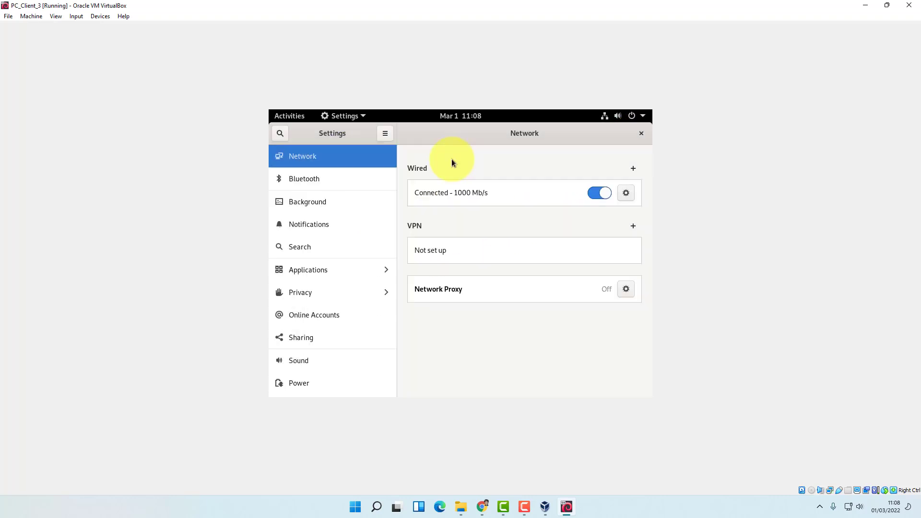
click(641, 134)
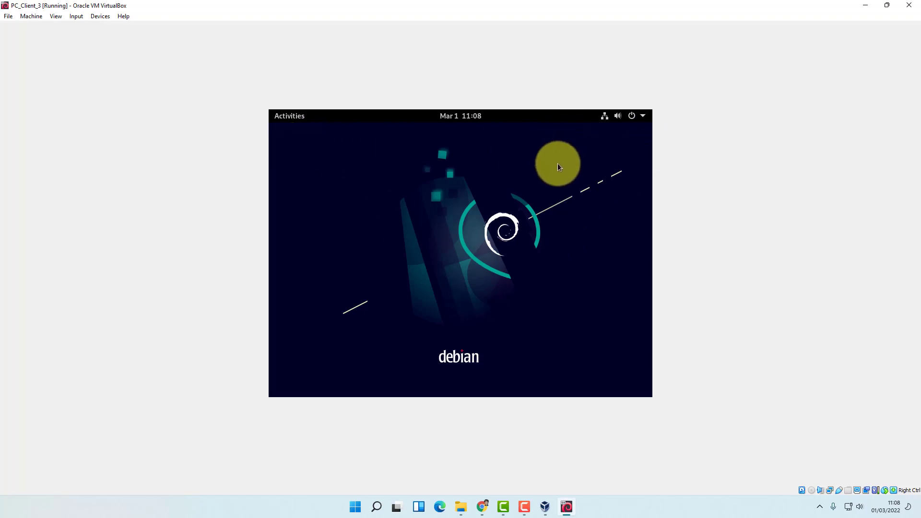
Launch Firefox ESR in the Debian guest and close its Welcome to Firefox tab
click(292, 116)
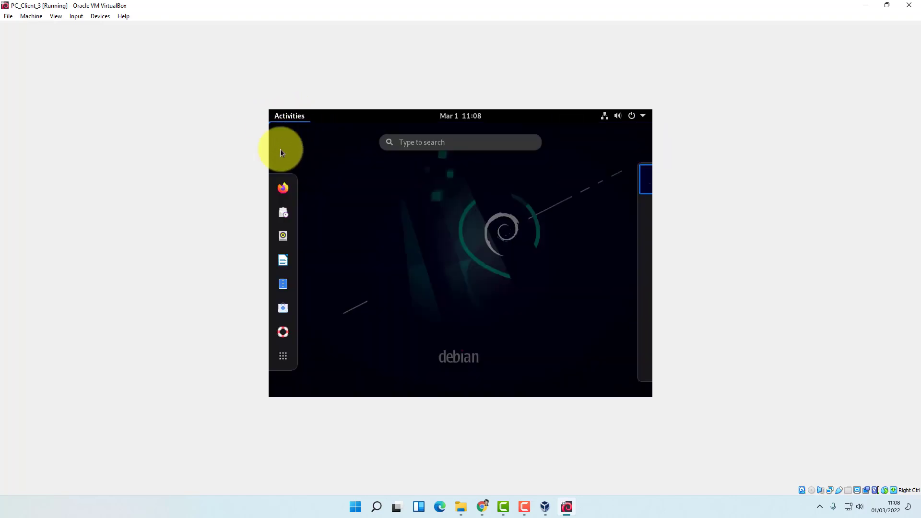
click(283, 187)
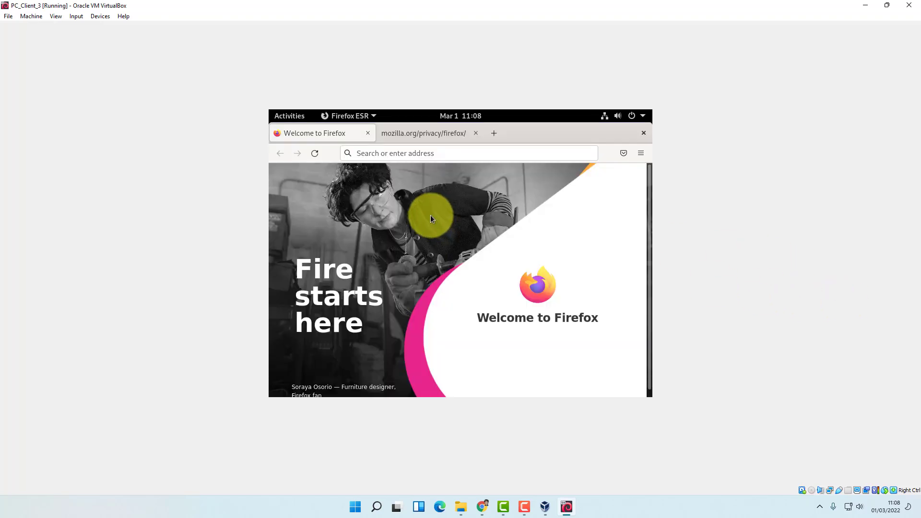
click(416, 136)
click(368, 133)
Load youtube.com and then google.com in the browser
click(405, 153)
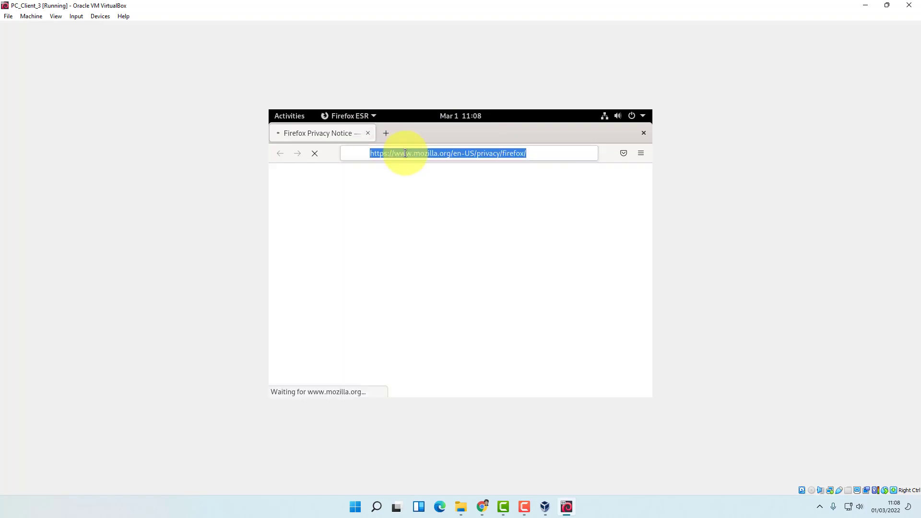
text(youtub)
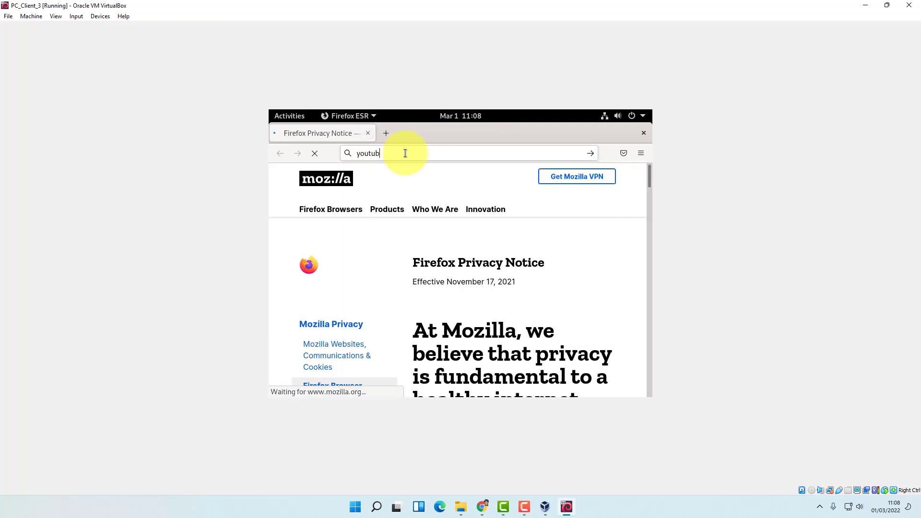
text(e.com)
key(Return)
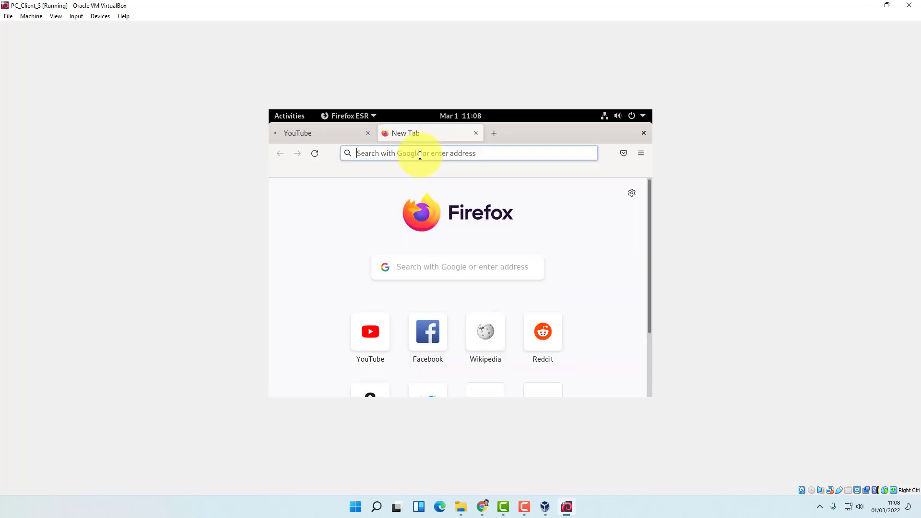
text(google.com)
key(Return)
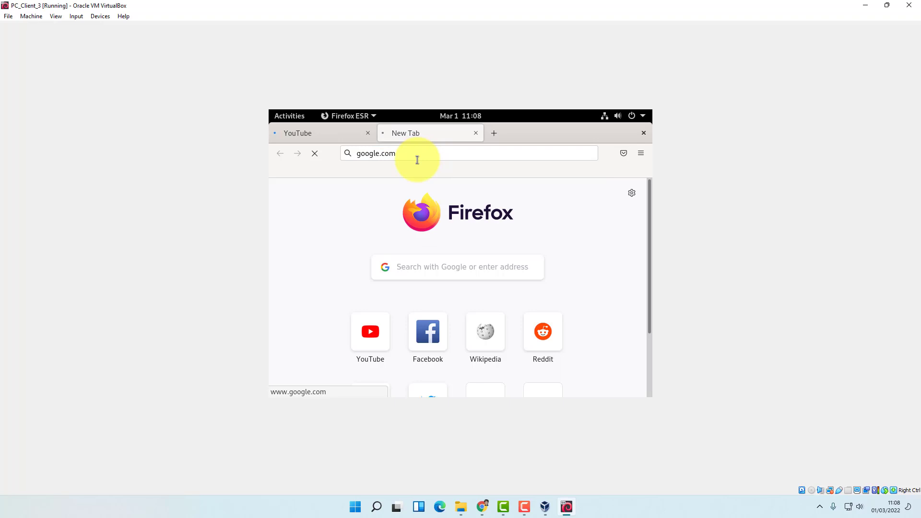
Open facebook.com in a new tab
click(494, 134)
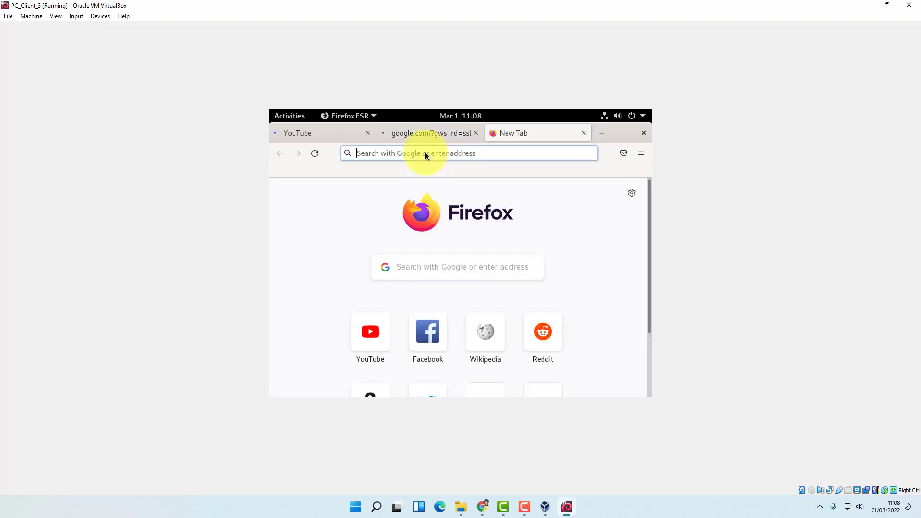
click(425, 153)
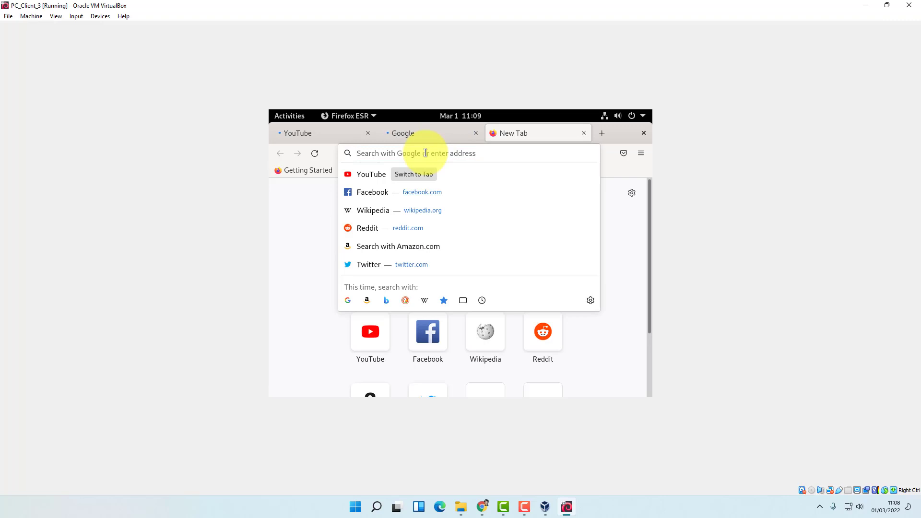
text(faceb)
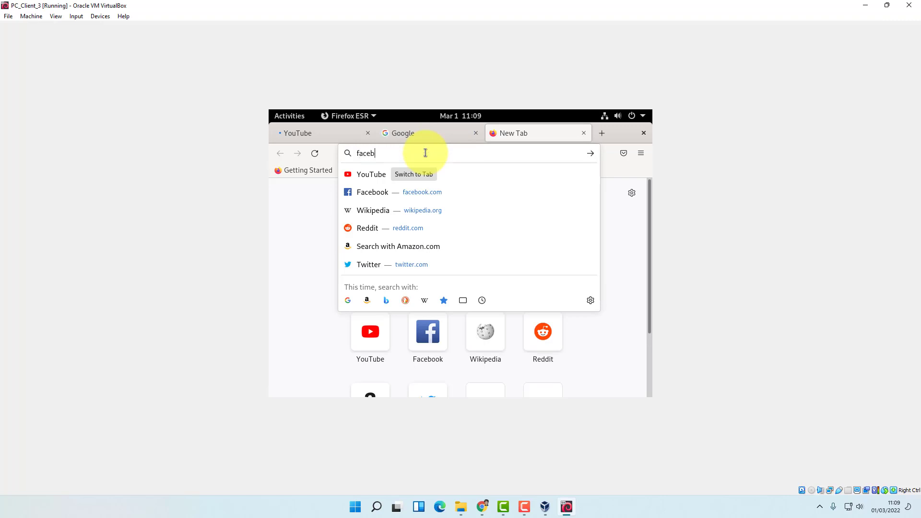
text(oo)
text(k.xo)
key(BackSpace)
key(BackSpace)
text(com)
key(Return)
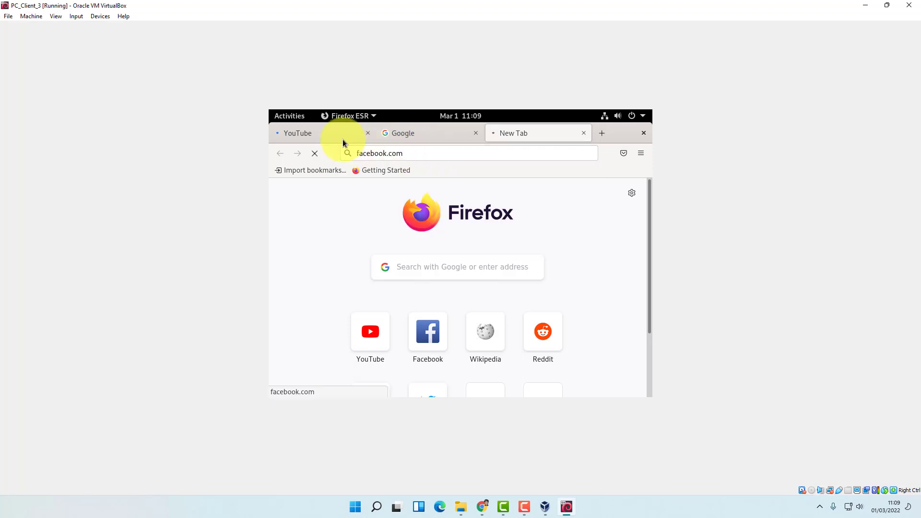
Return to the YouTube tab and restore the PC_Client_3 window to a smaller size
click(319, 132)
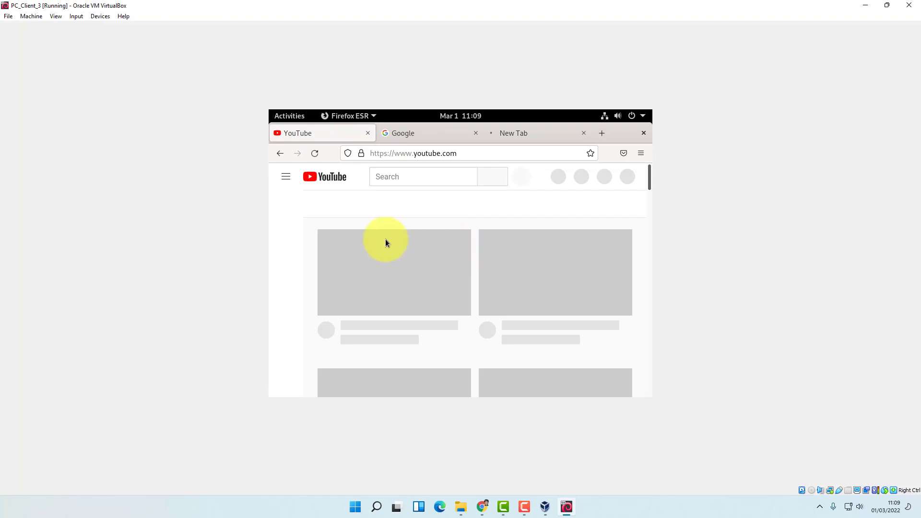
scroll(410, 271, down, 3)
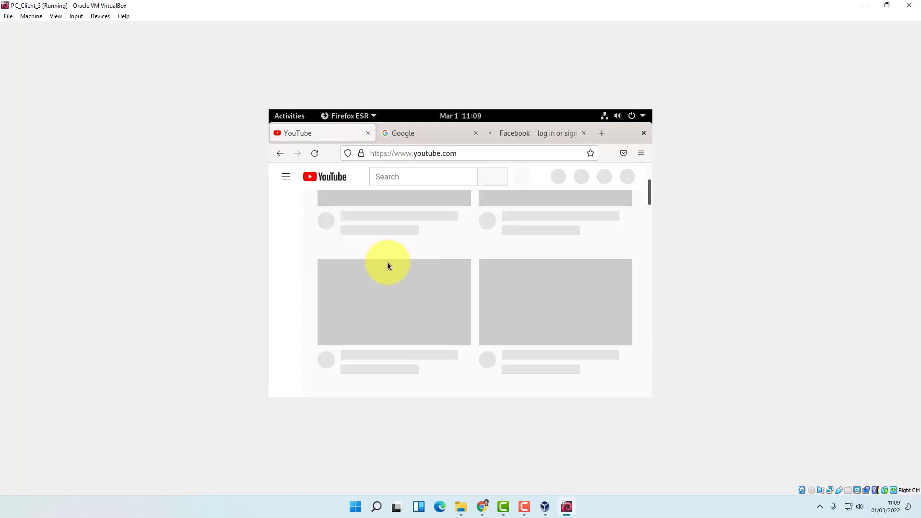
click(886, 5)
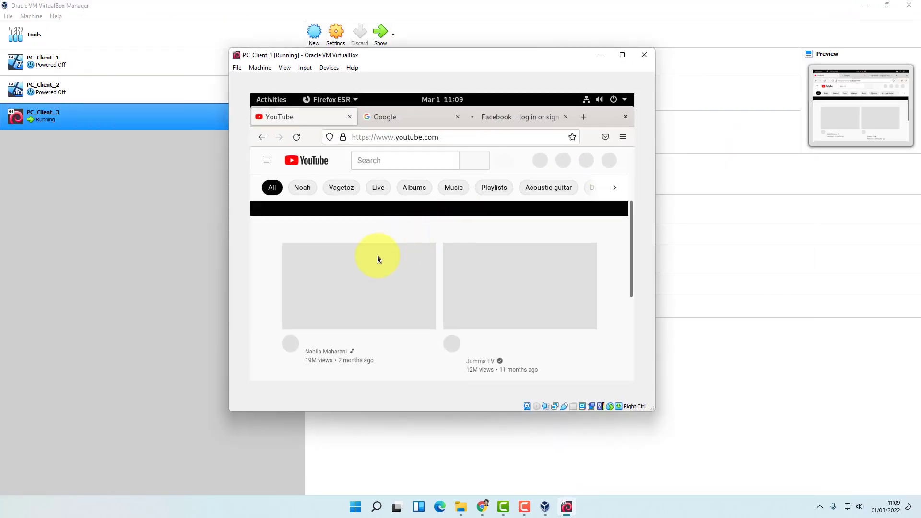
Dismiss the black YouTube banner, scroll to Trending, then load the Google and Facebook tabs
scroll(416, 277, down, 1)
scroll(350, 295, up, 3)
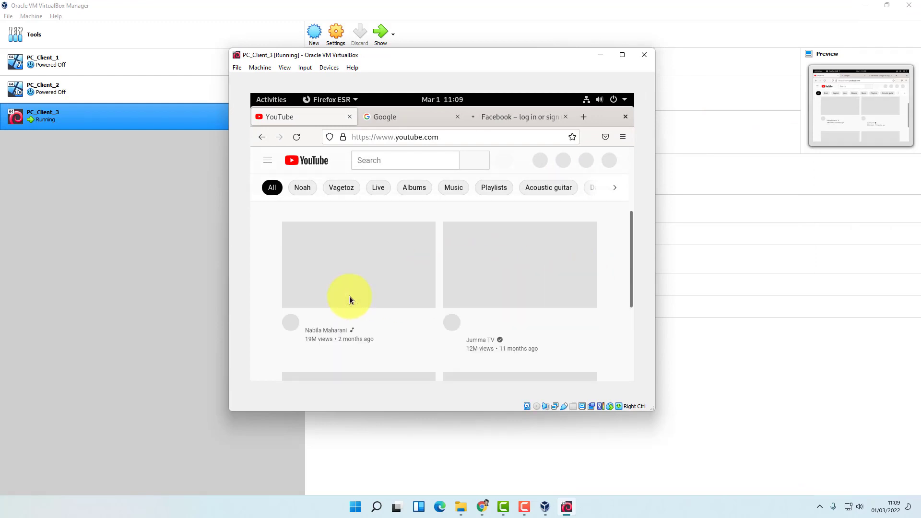
scroll(359, 295, down, 3)
scroll(572, 244, up, 3)
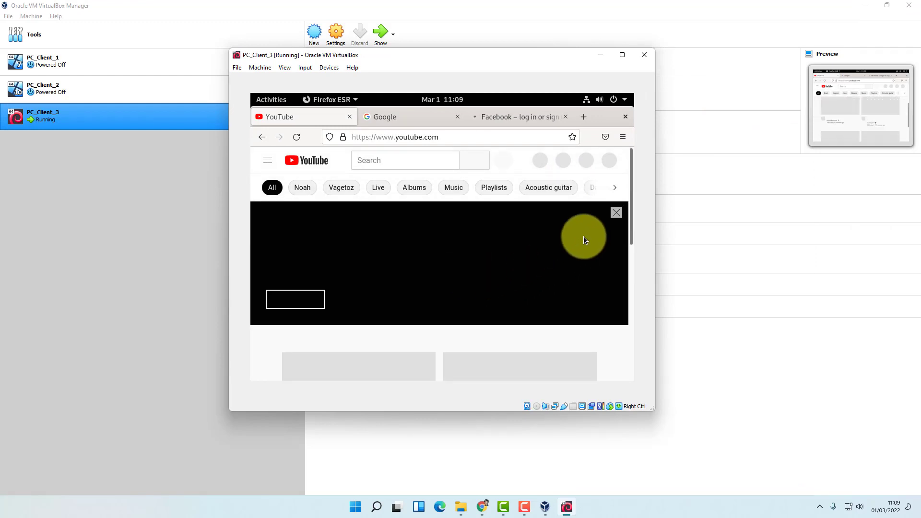
click(615, 216)
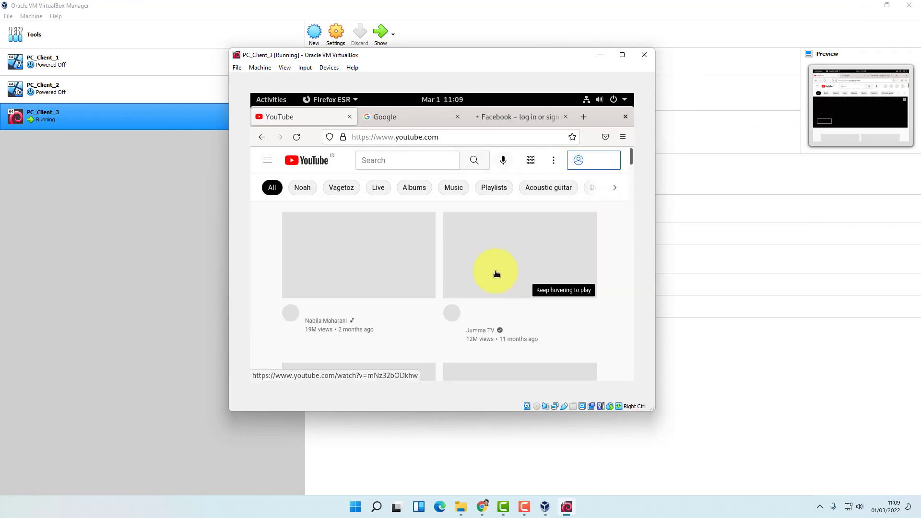
scroll(388, 271, down, 5)
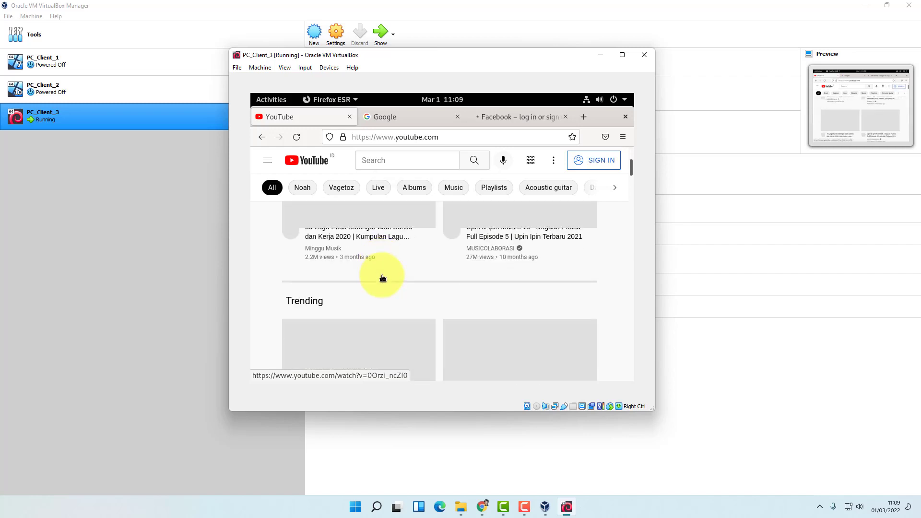
click(384, 116)
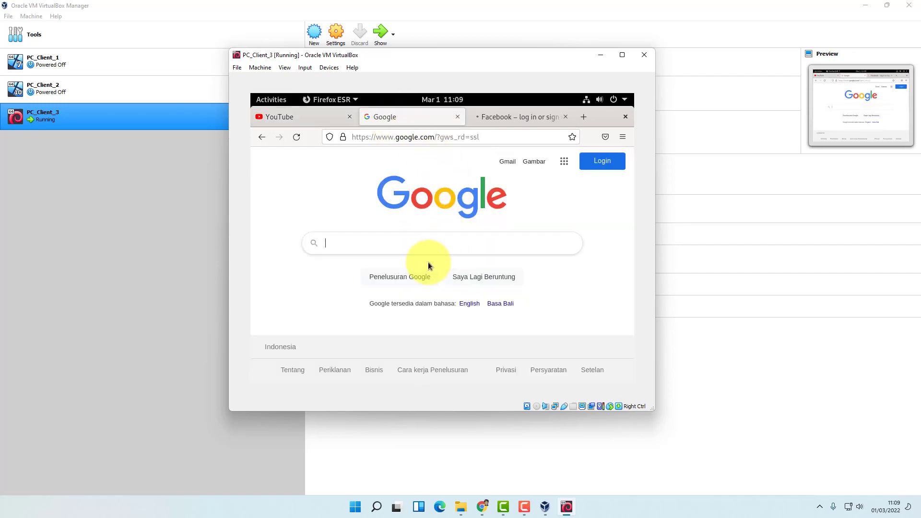
click(499, 117)
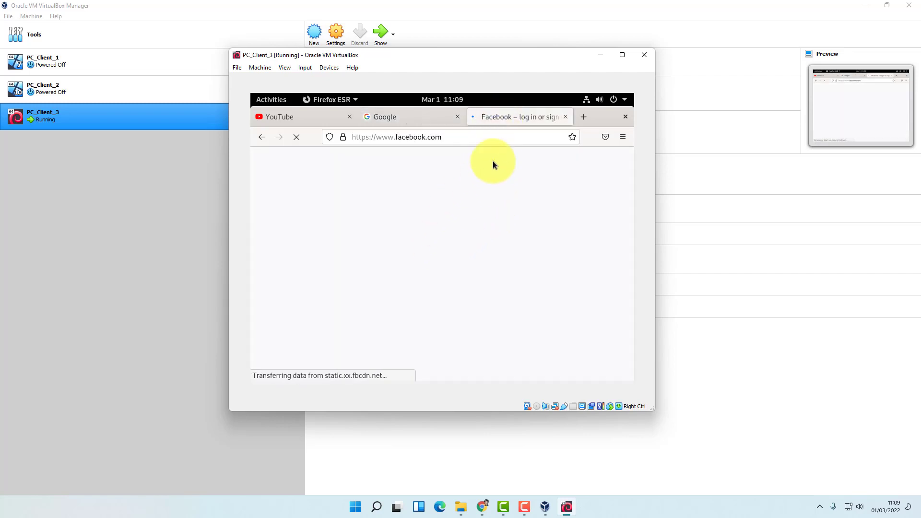
Search Google for 'google chrome' and scroll through the results
click(401, 117)
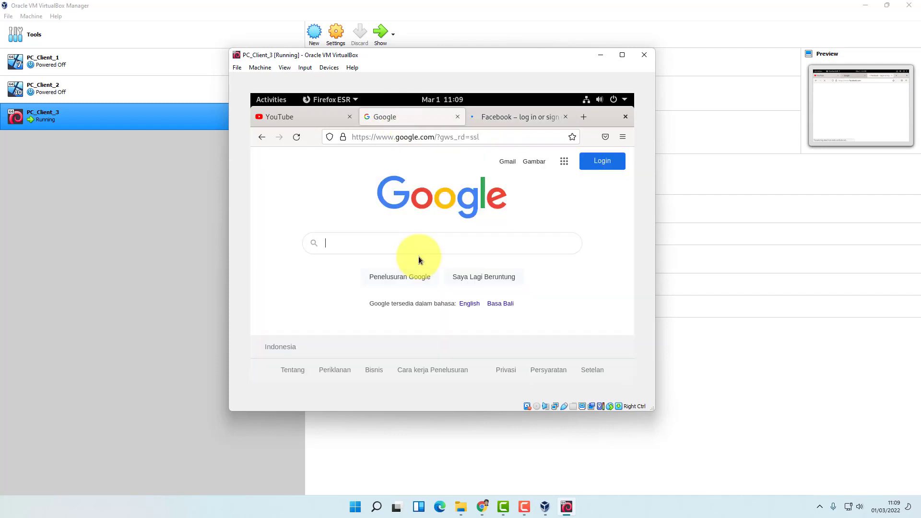
click(399, 243)
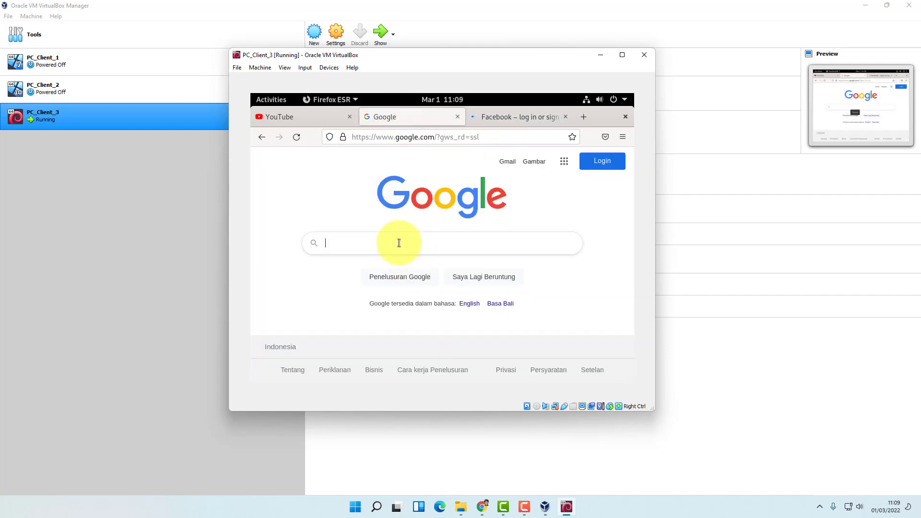
text(googlde chr)
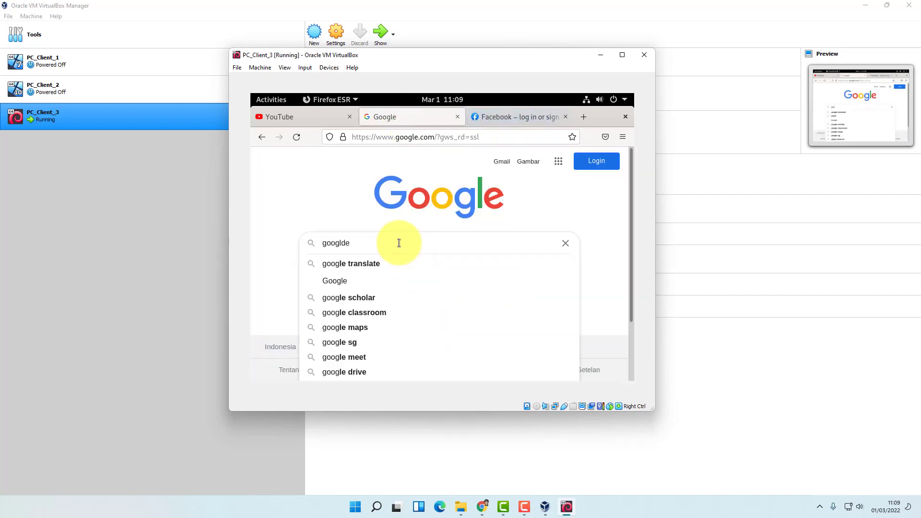
key(BackSpace)
key(BackSpace)
key(BackSpace)
key(BackSpace)
key(BackSpace)
key(BackSpace)
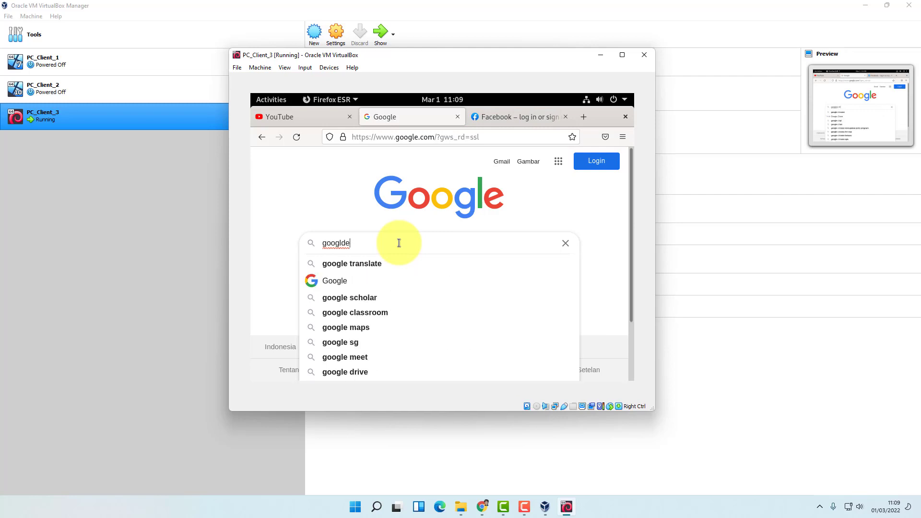
text(e chrome)
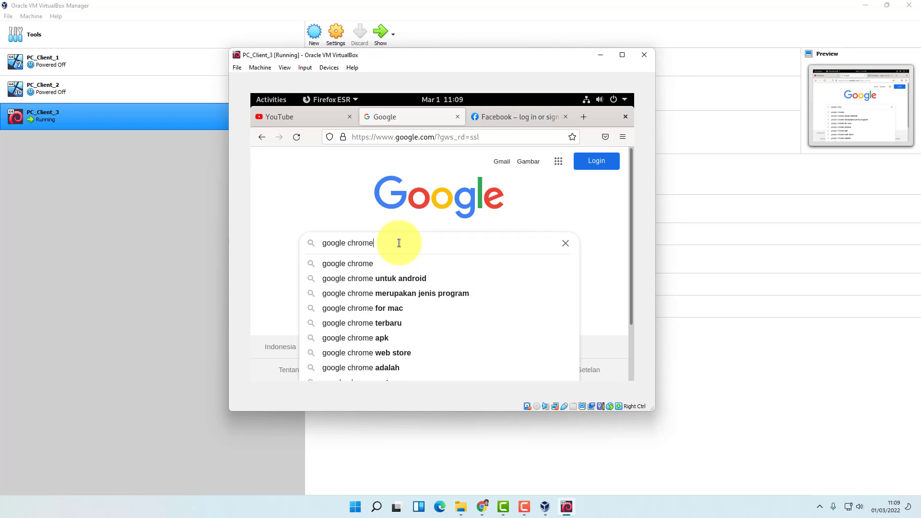
click(384, 262)
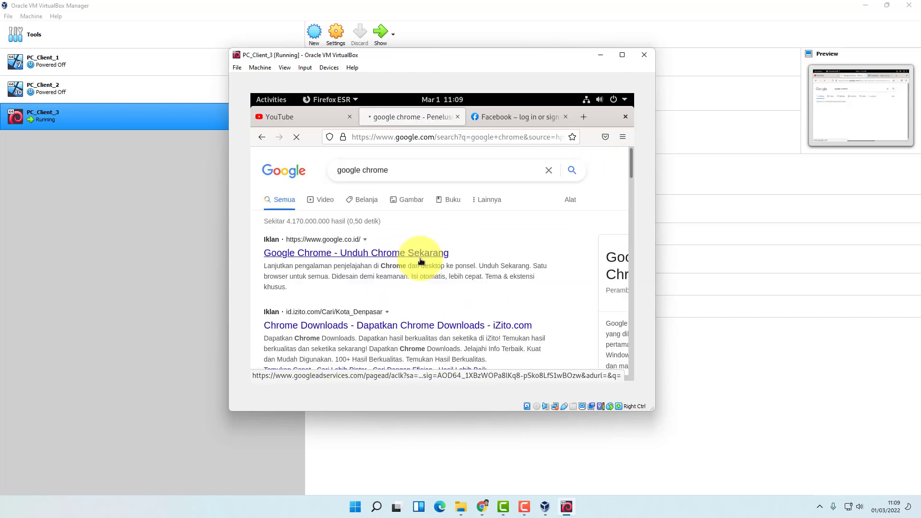
scroll(403, 305, down, 2)
scroll(403, 305, down, 4)
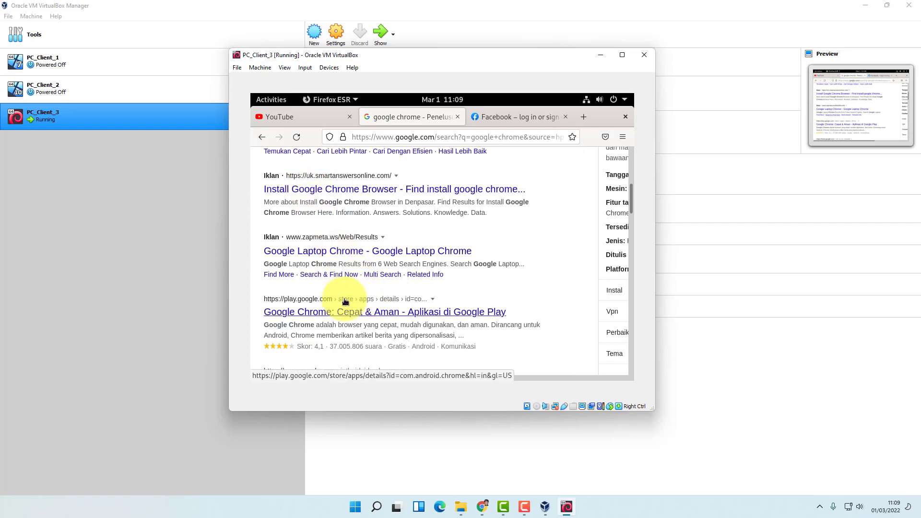
scroll(403, 290, down, 5)
scroll(402, 290, up, 10)
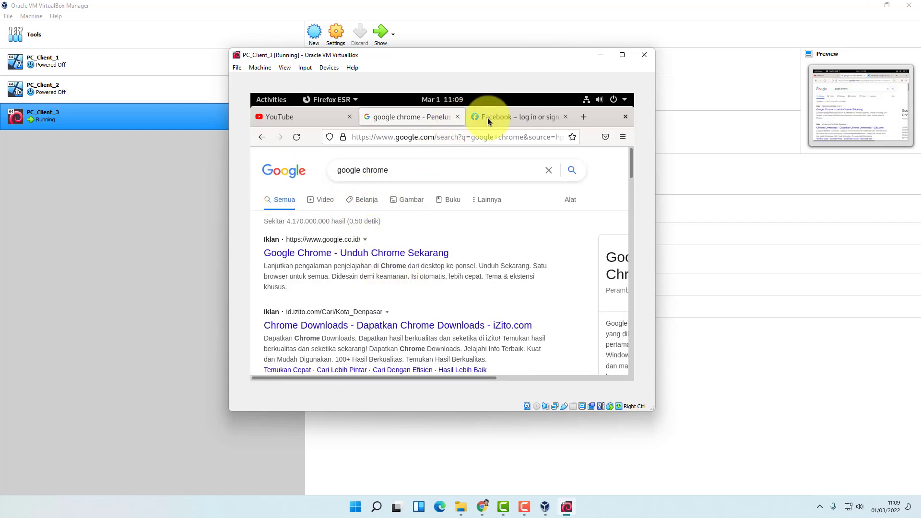
Close the Facebook and google chrome search result tabs, leaving only YouTube
click(537, 117)
click(565, 117)
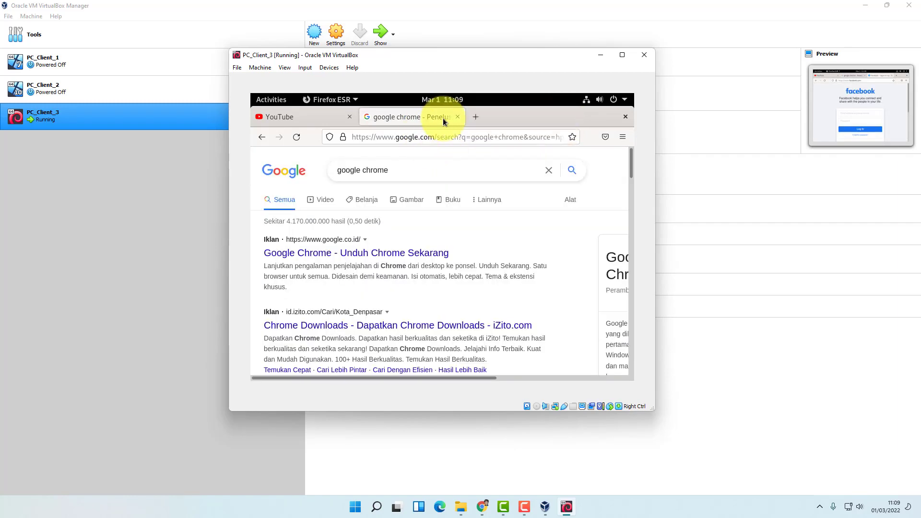
click(458, 117)
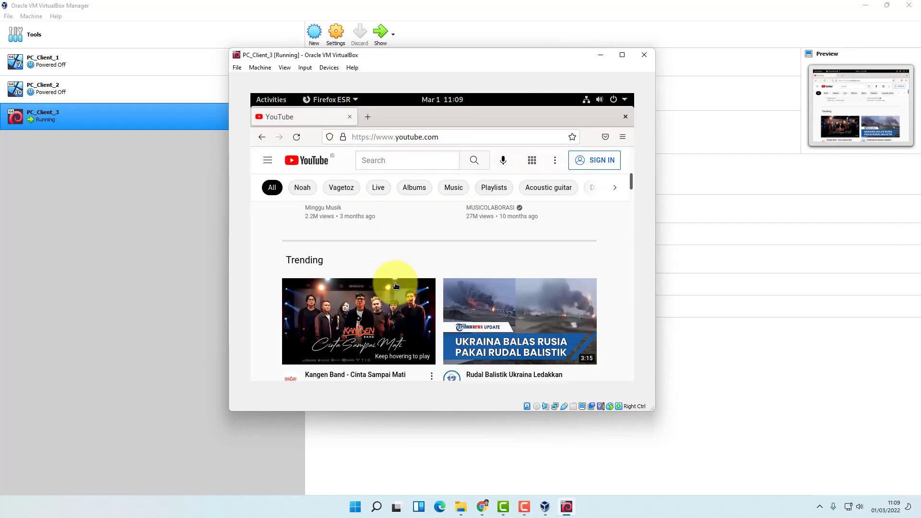
Quit Firefox and power off the Debian guest through the GNOME system menu's Power Off option
key(ctrl+w)
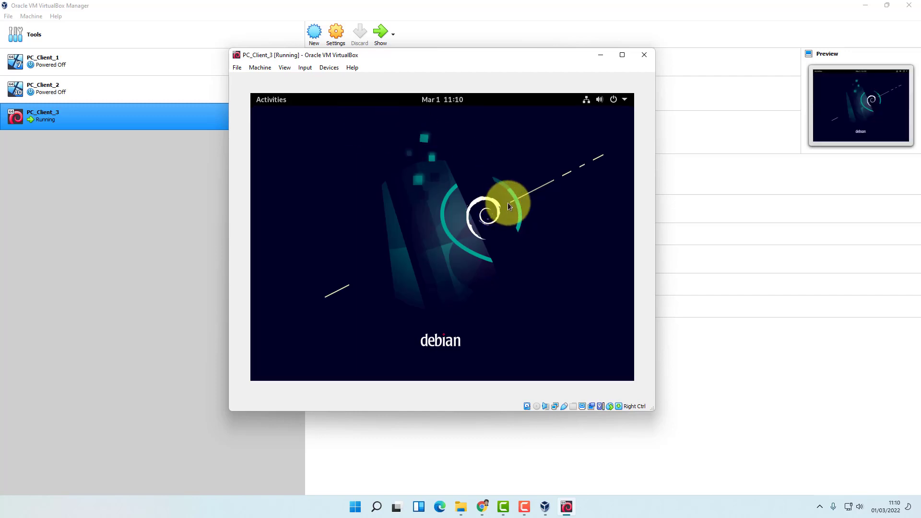
click(615, 102)
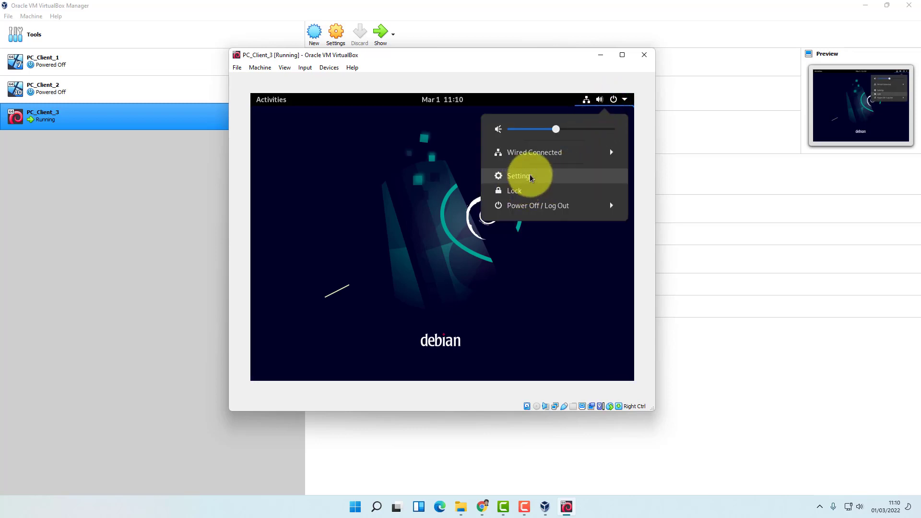
click(611, 206)
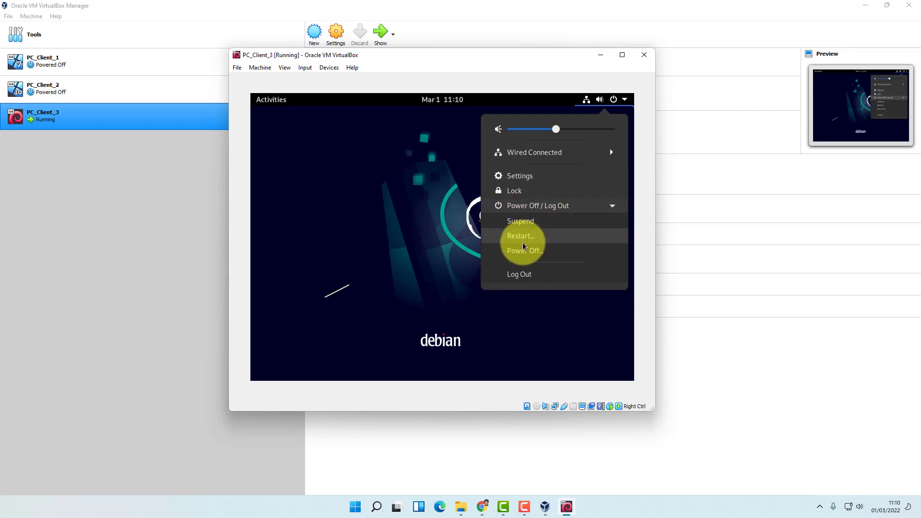
click(404, 187)
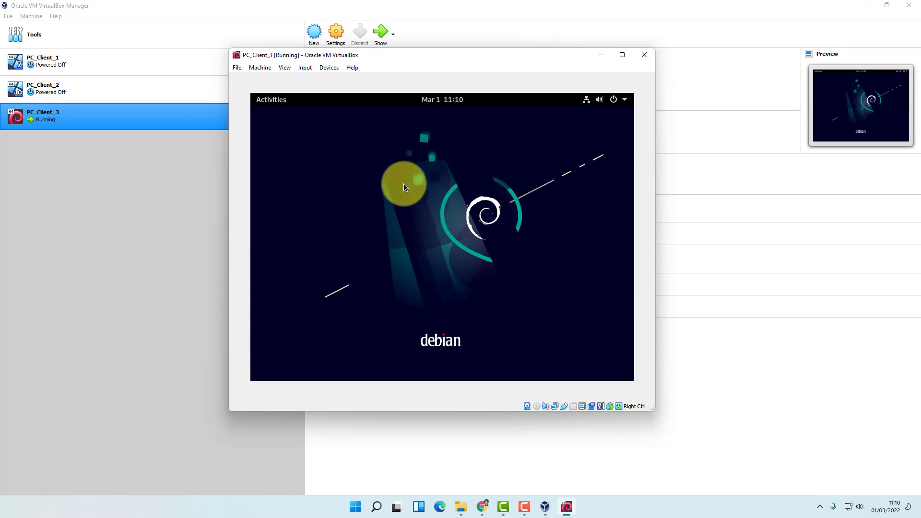
click(625, 101)
click(527, 207)
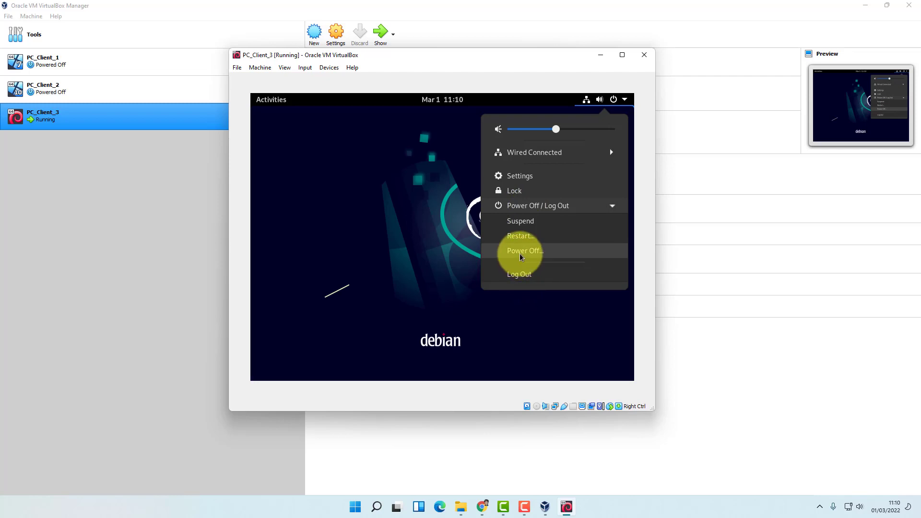
click(526, 255)
click(494, 270)
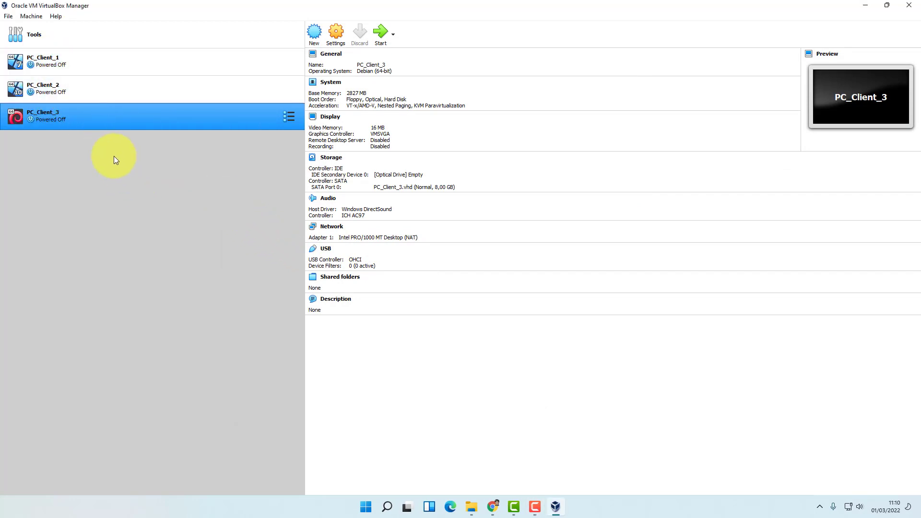
click(73, 64)
click(71, 96)
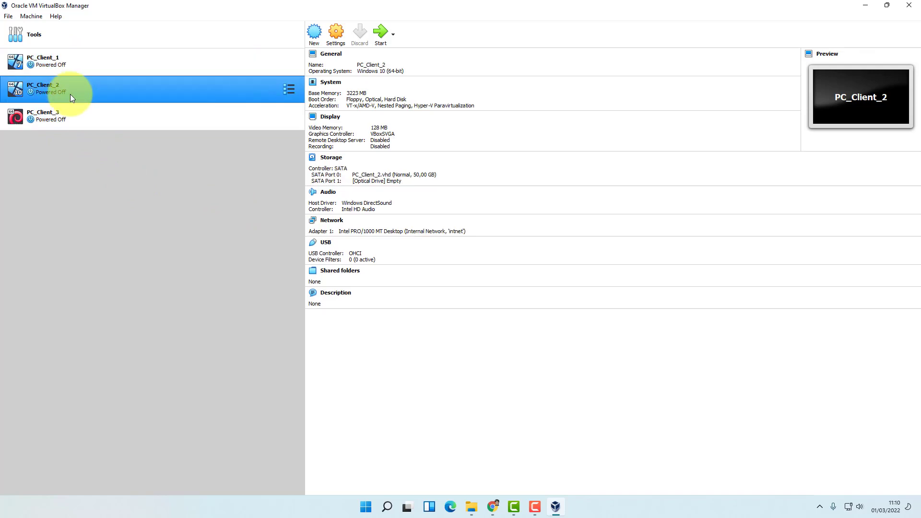
click(66, 120)
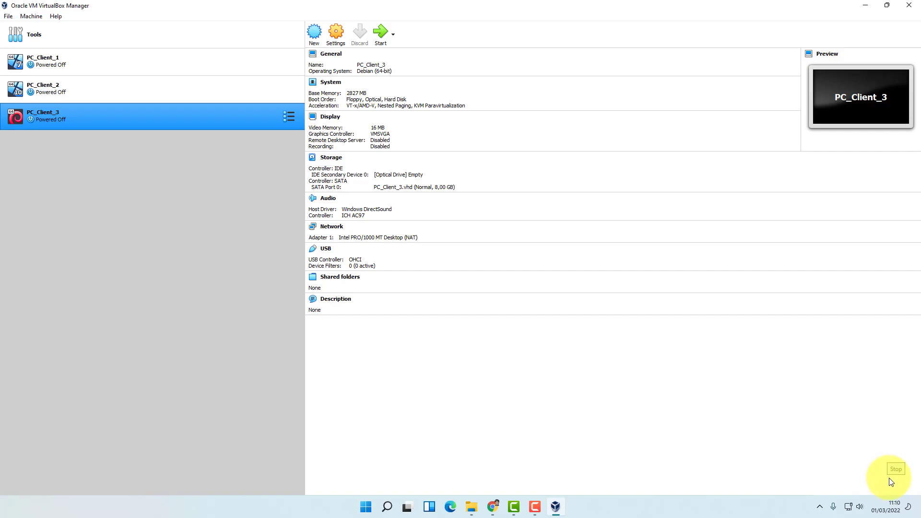
click(891, 483)
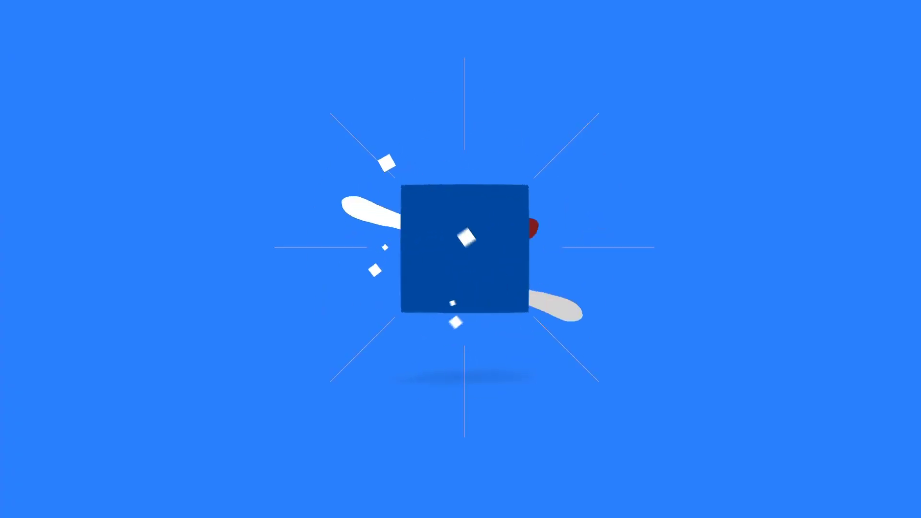